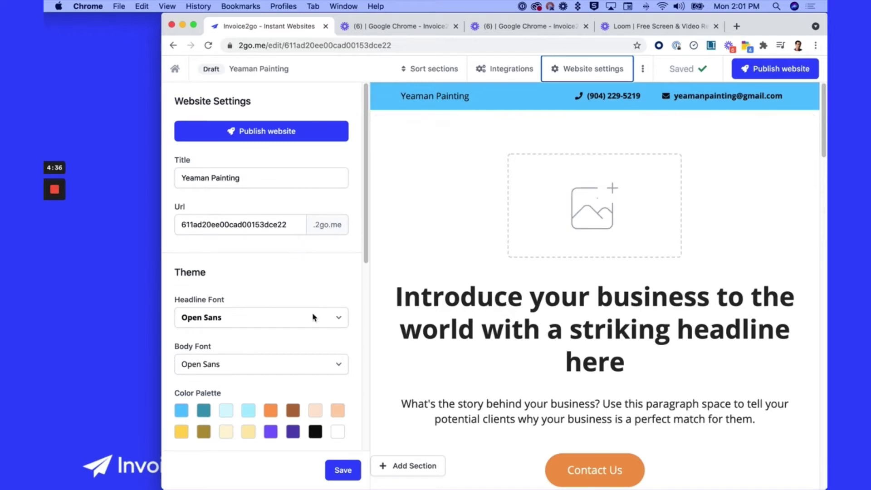
Choose Montserrat as the Headline Font and Poppins as the Body Font in Theme settings
click(338, 319)
scroll(322, 386, down, 3)
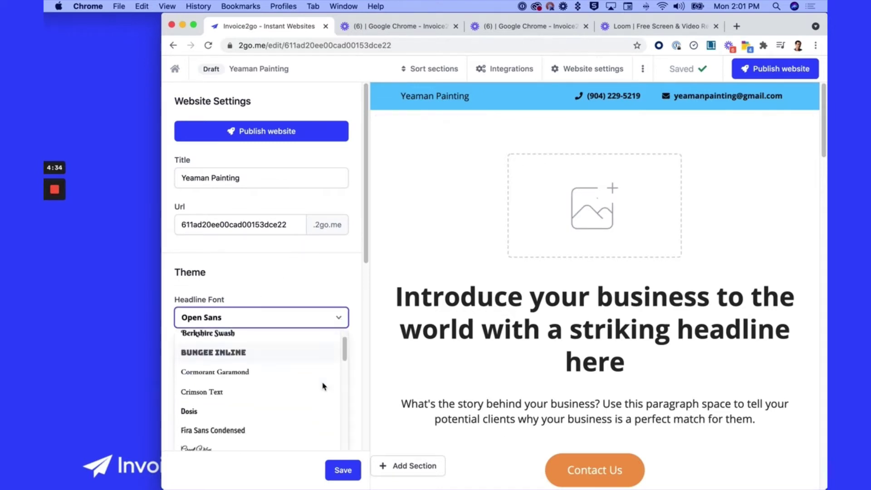
scroll(322, 387, down, 1)
scroll(322, 387, down, 1)
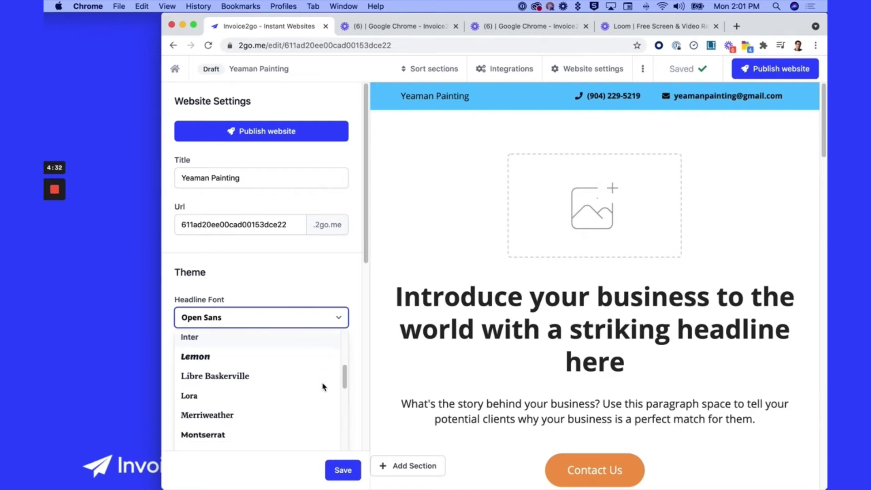
scroll(322, 387, down, 3)
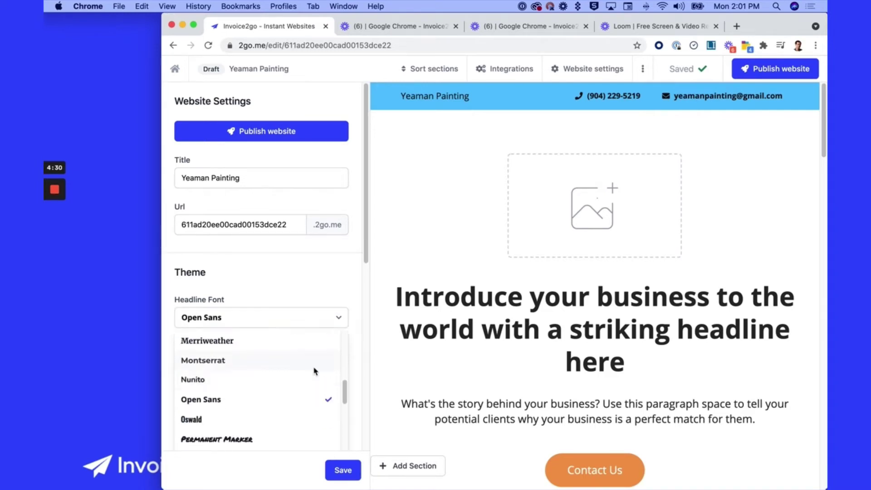
click(313, 361)
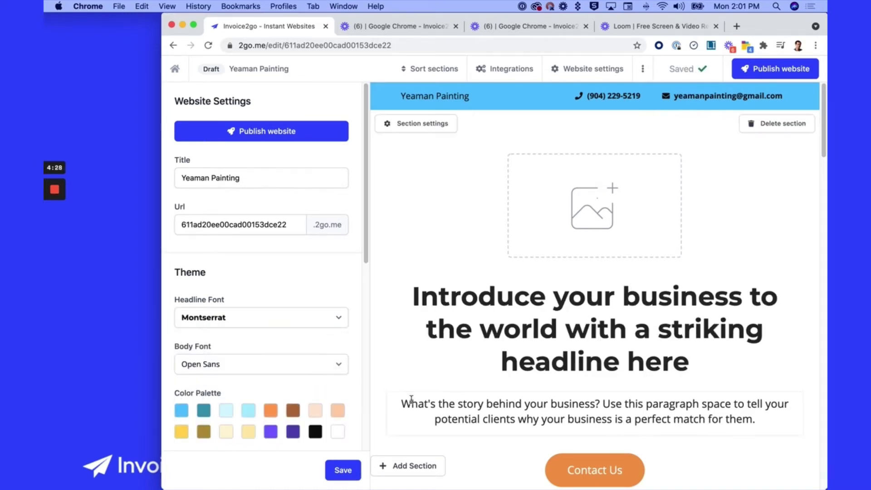
click(338, 364)
scroll(323, 410, down, 5)
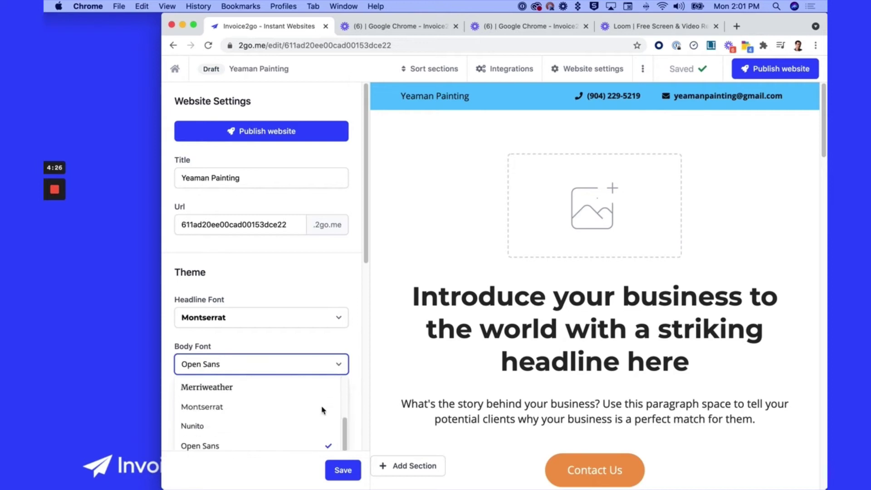
scroll(321, 410, down, 3)
scroll(322, 410, up, 1)
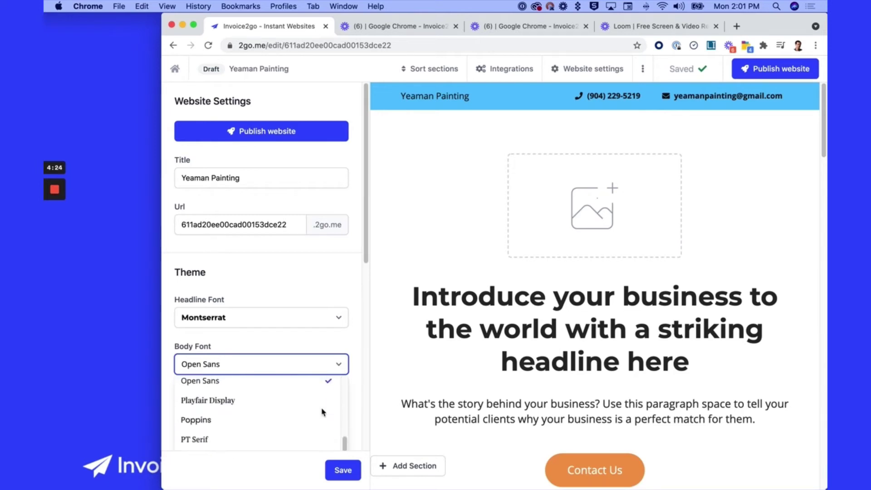
click(319, 418)
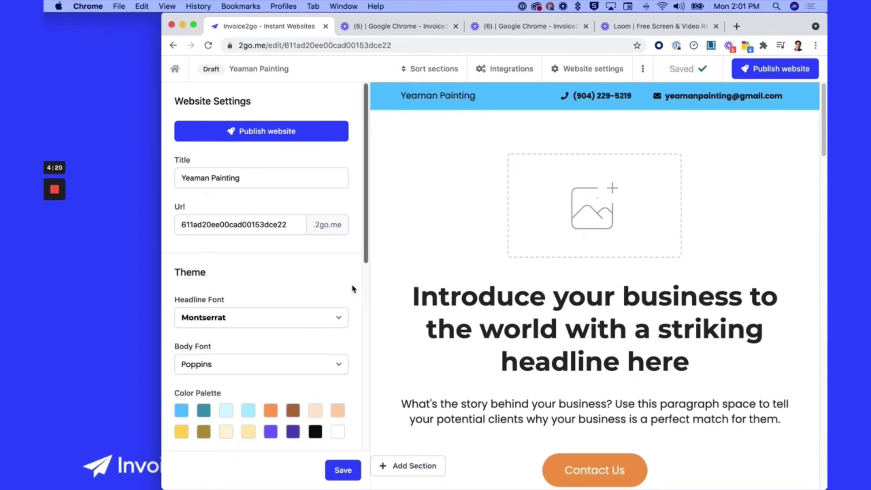
scroll(344, 286, down, 1)
scroll(334, 281, down, 5)
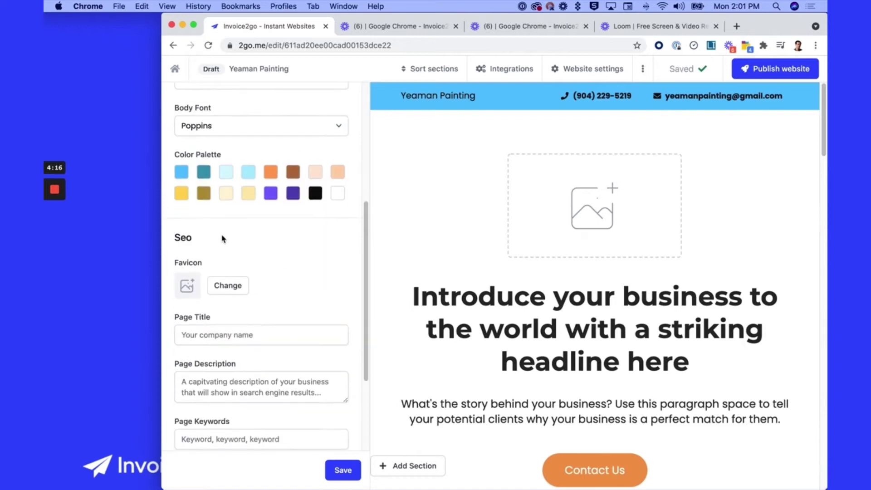
Set the first palette swatch to navy 103081 and the teal swatch to grey C4C4C4
click(183, 175)
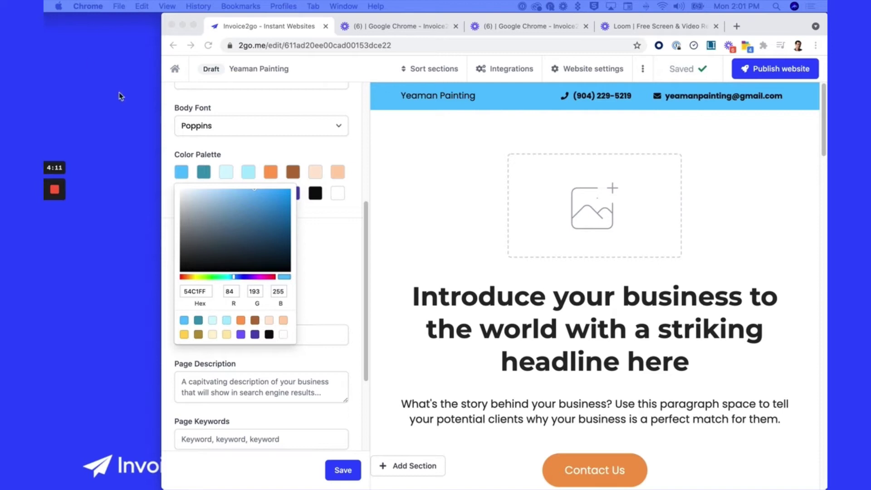
click(193, 293)
text(103081)
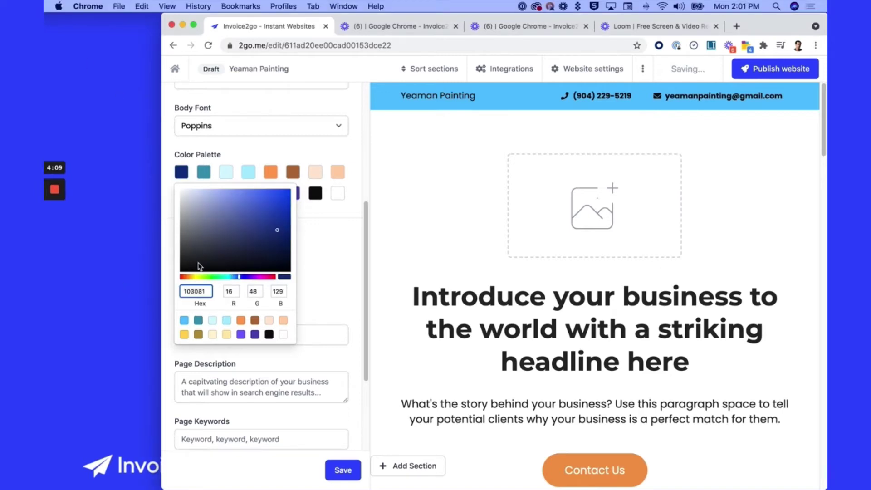
click(195, 159)
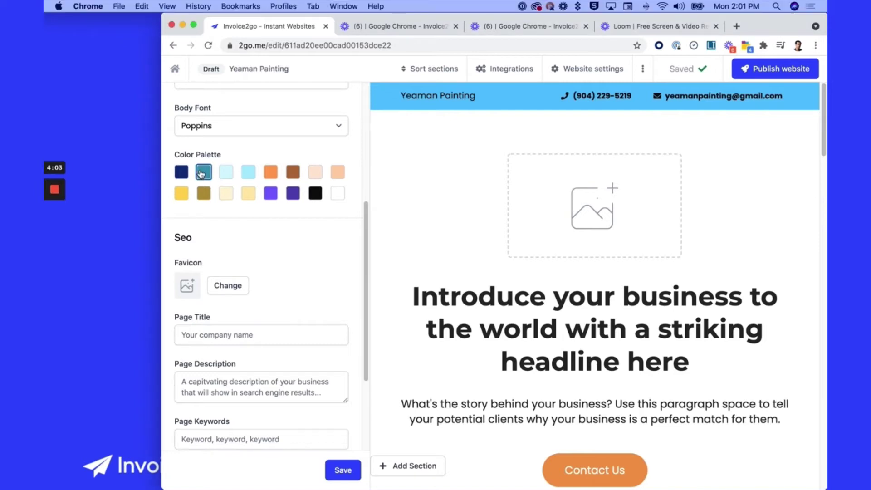
click(204, 172)
click(218, 292)
text(C4C4C4)
click(327, 277)
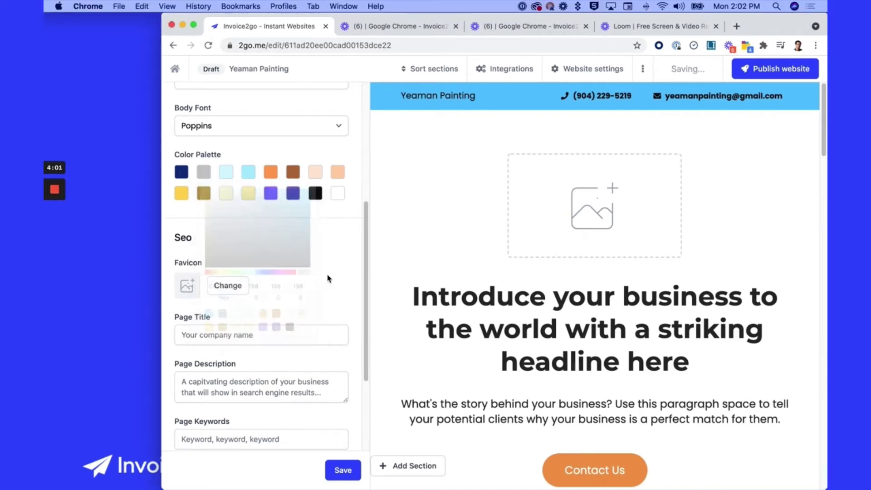
Set the peach swatch to light grey EEEEEE and save the website settings
click(315, 172)
click(215, 290)
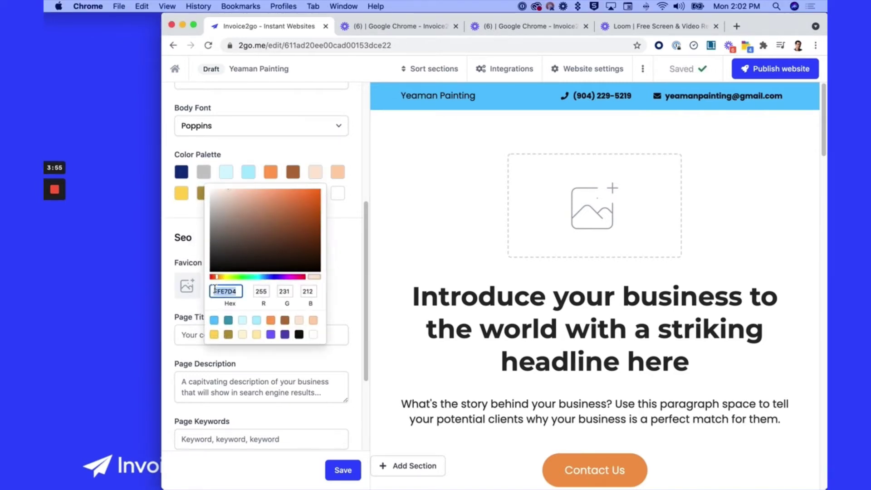
text(EEEEEE)
click(344, 271)
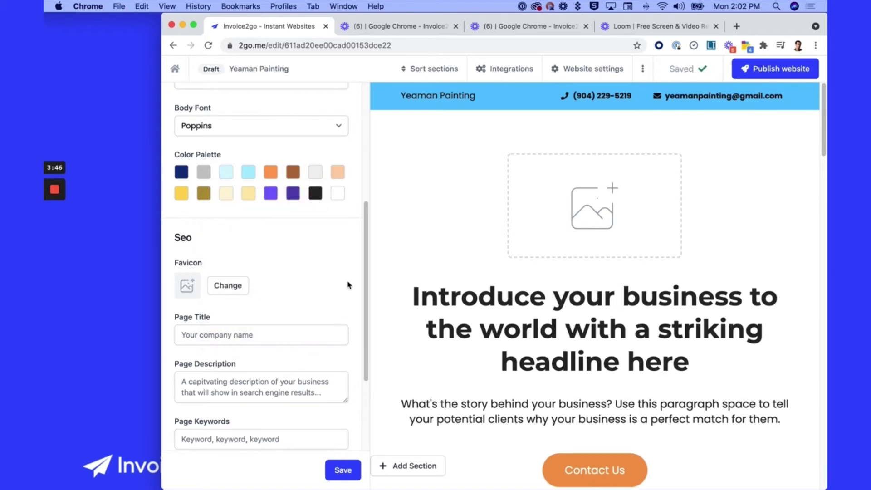
click(343, 476)
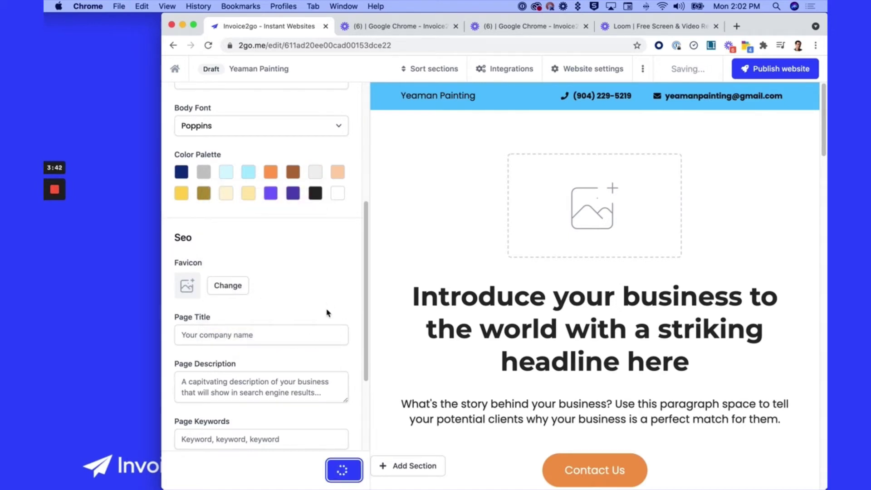
mouse_move(443, 240)
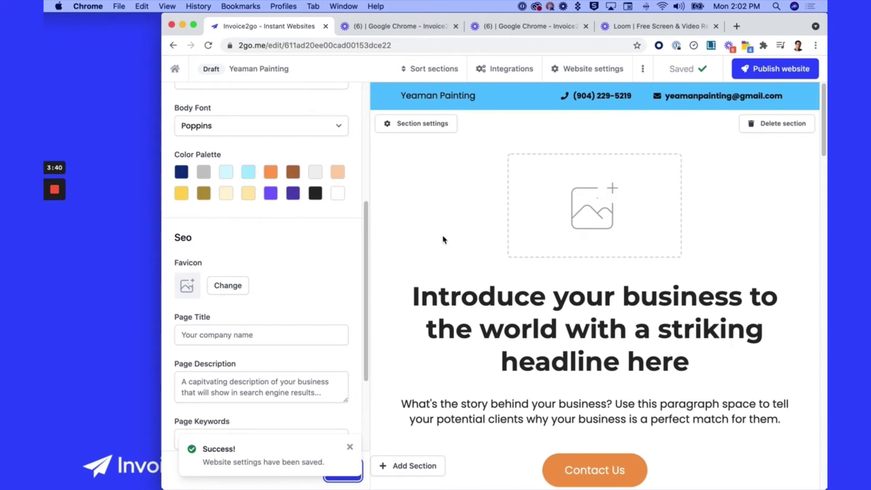
Upload the Yeaman Painting logo file as the header logo via the section settings
click(394, 94)
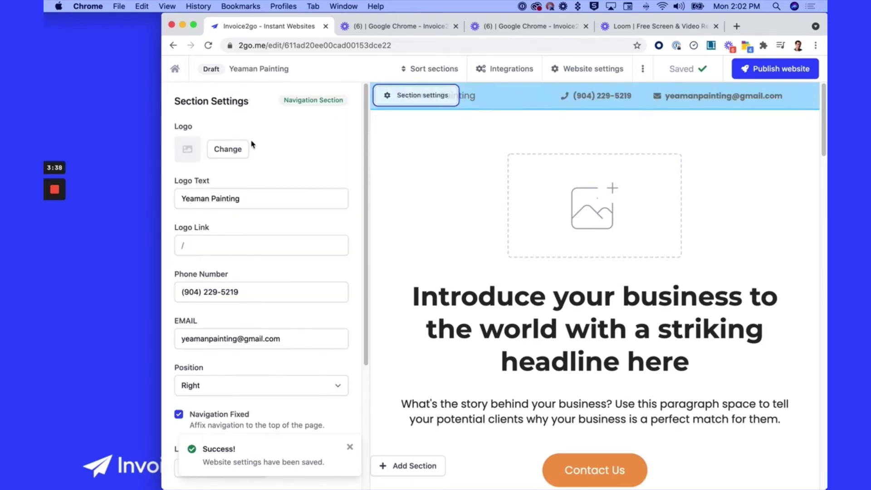
click(187, 151)
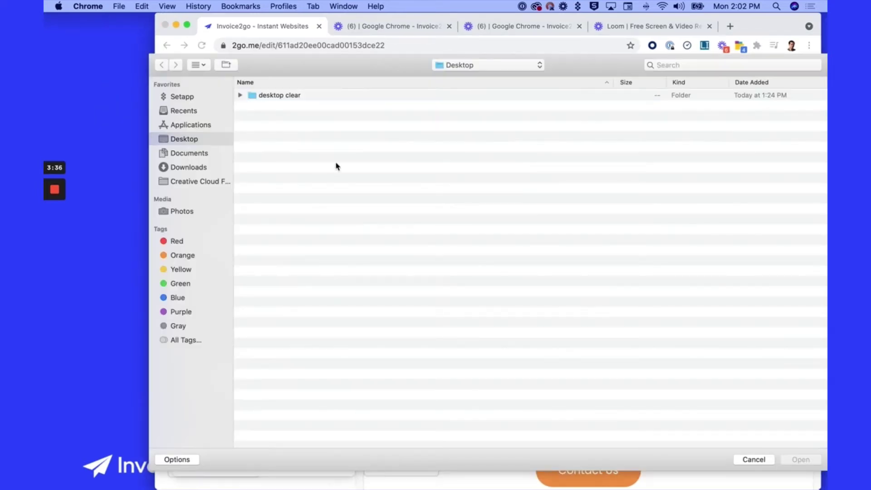
click(762, 460)
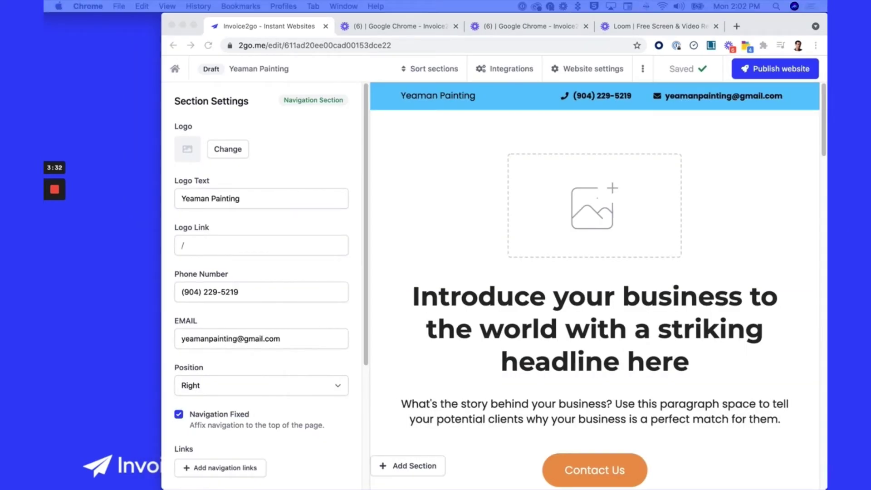
drag(67, 133, 187, 151)
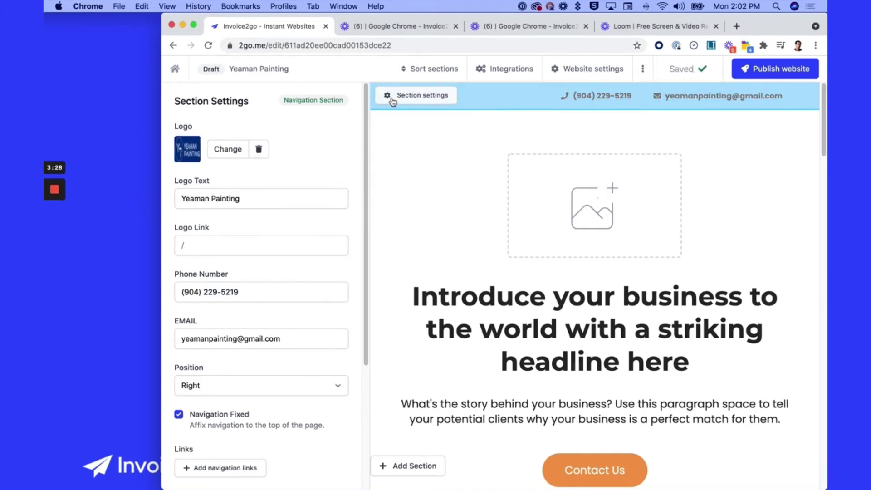
click(391, 100)
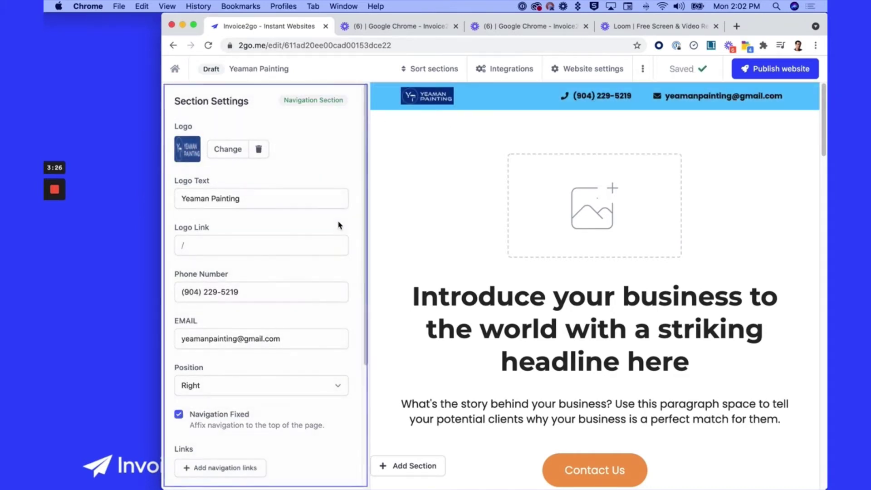
scroll(341, 235, down, 3)
scroll(351, 253, down, 1)
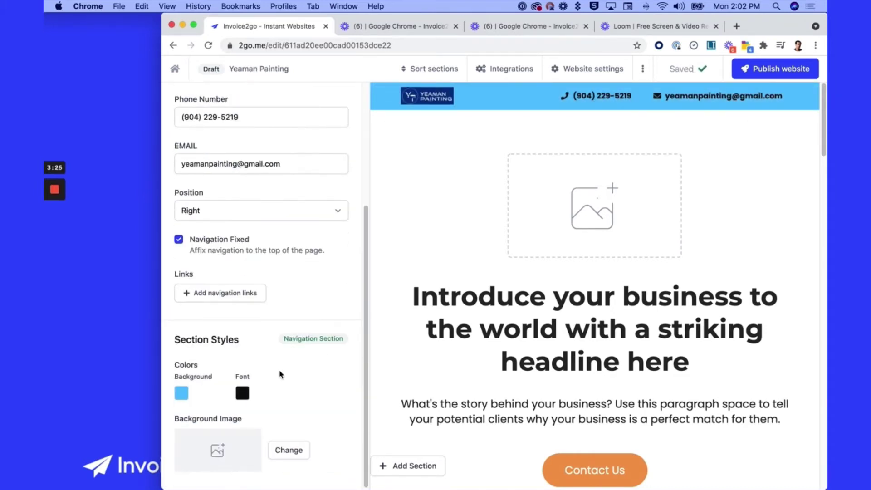
Give the navigation header a dark navy 1B2A89 background
click(181, 393)
scroll(231, 452, down, 1)
click(264, 428)
drag(266, 430, 270, 417)
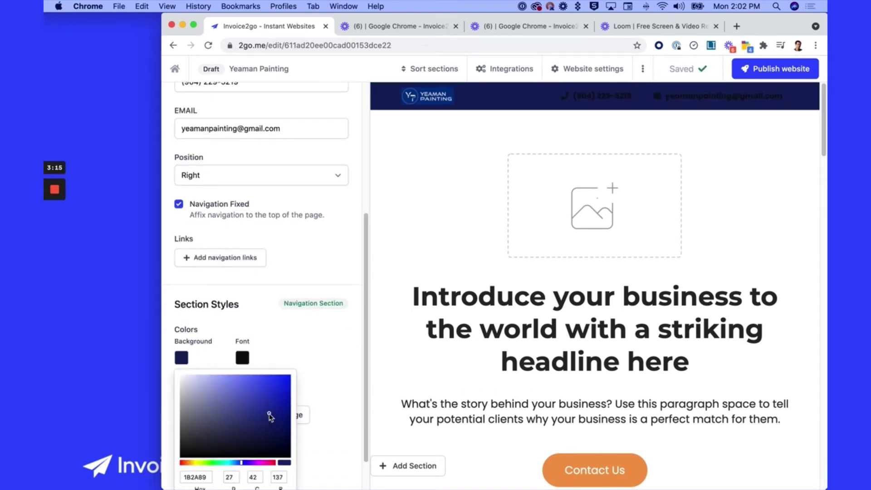
Make the header text white, then bring up the hero section's settings
click(242, 357)
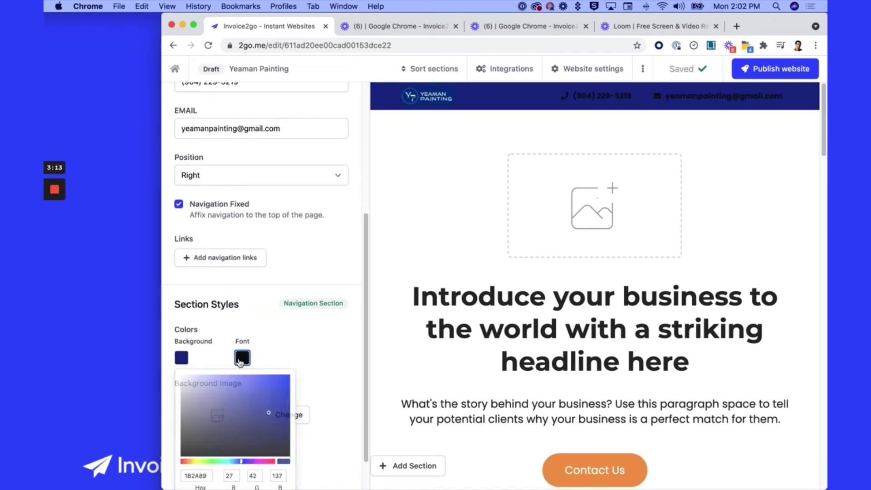
click(241, 376)
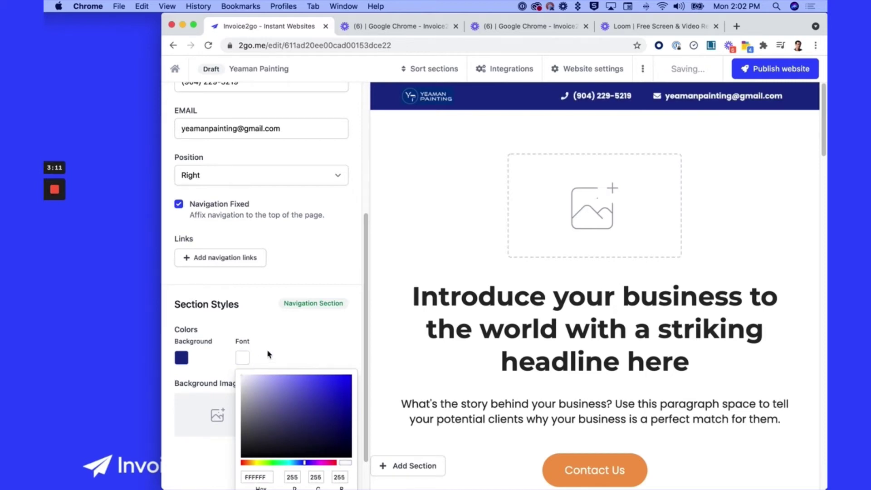
click(291, 348)
click(429, 126)
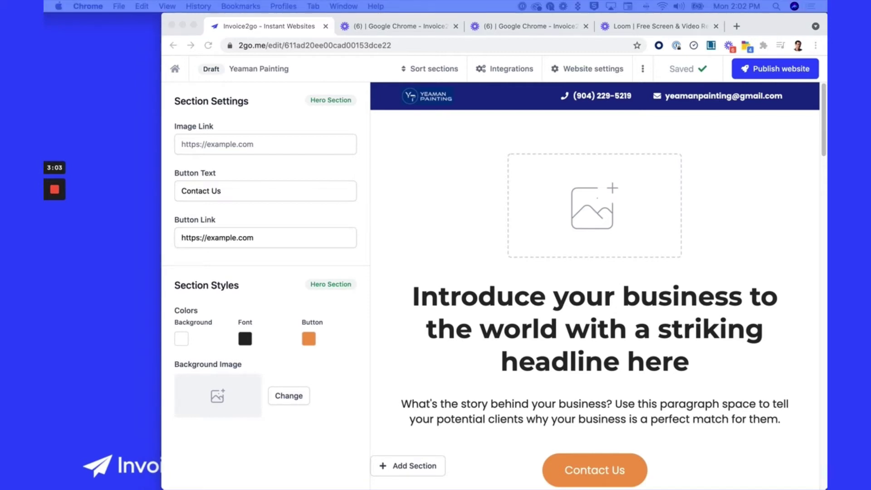
Paste the Yeaman Painting tagline as the hero headline and the quality/licence statement as its paragraph
triple_click(603, 323)
text(Yeaman Painting: Exterior and Interior House Painting)
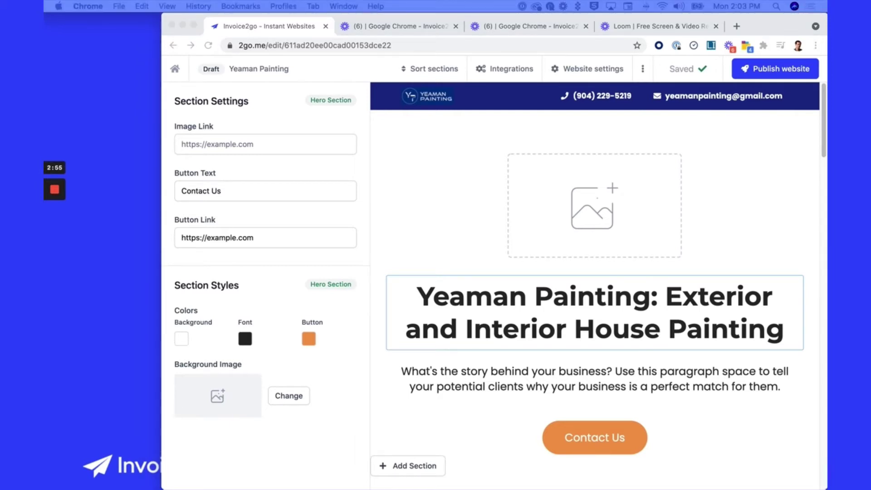
triple_click(603, 382)
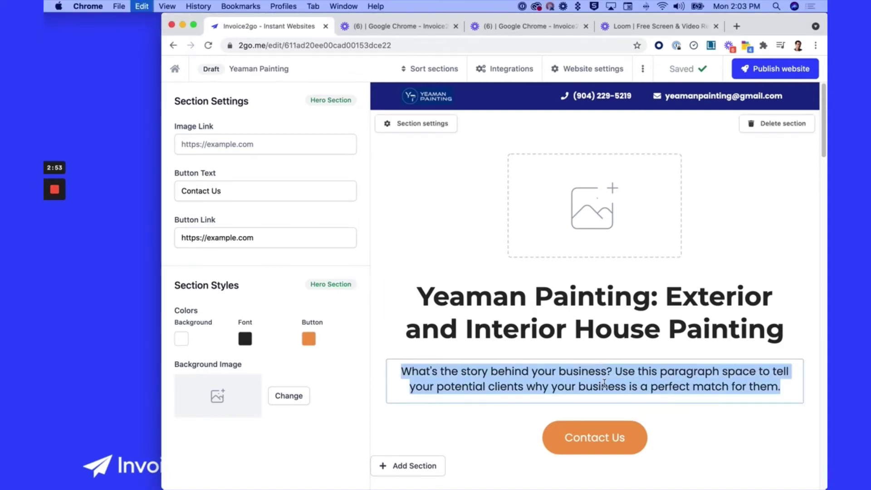
key(super+v)
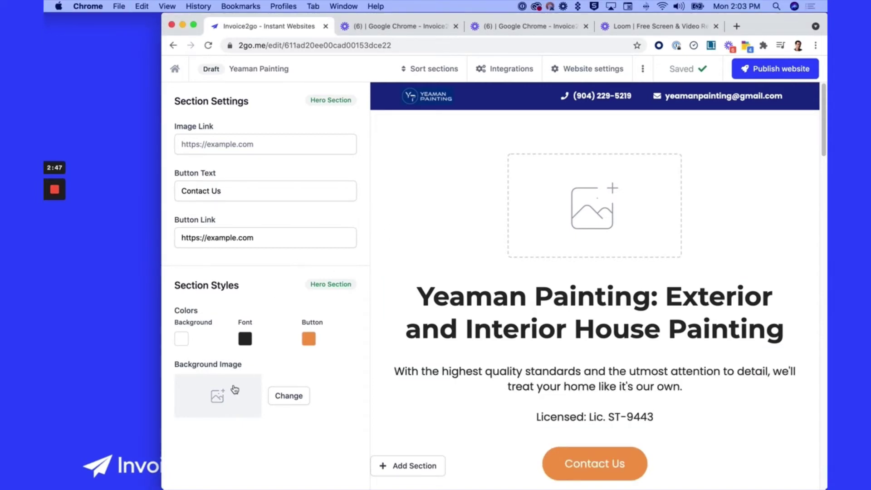
key(super+Tab)
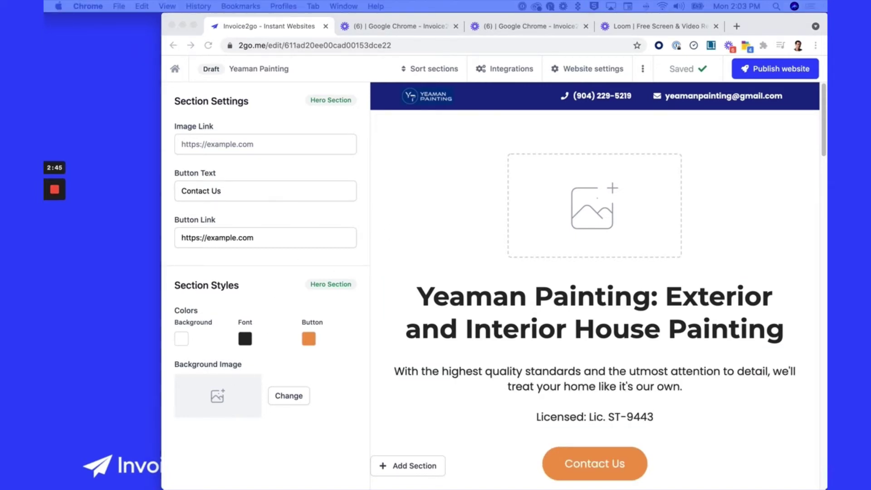
Set the house photo as the hero background image and make the hero text white FFFFFF
drag(263, 295, 221, 403)
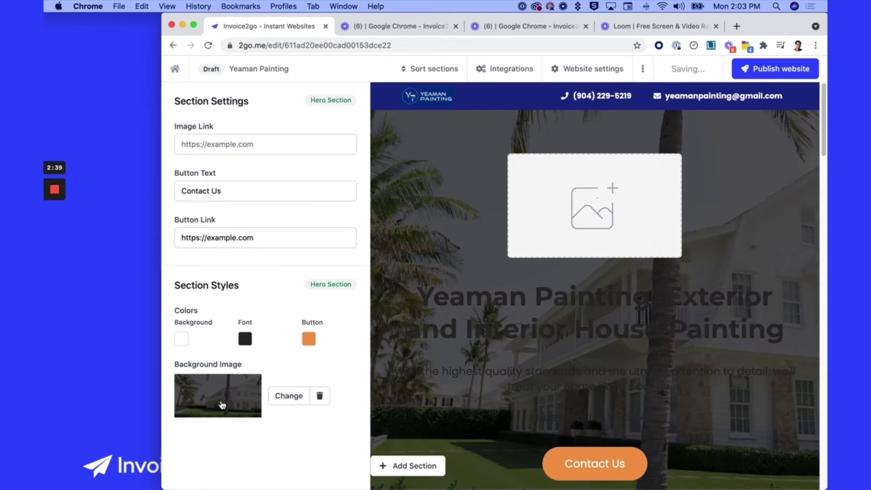
click(245, 339)
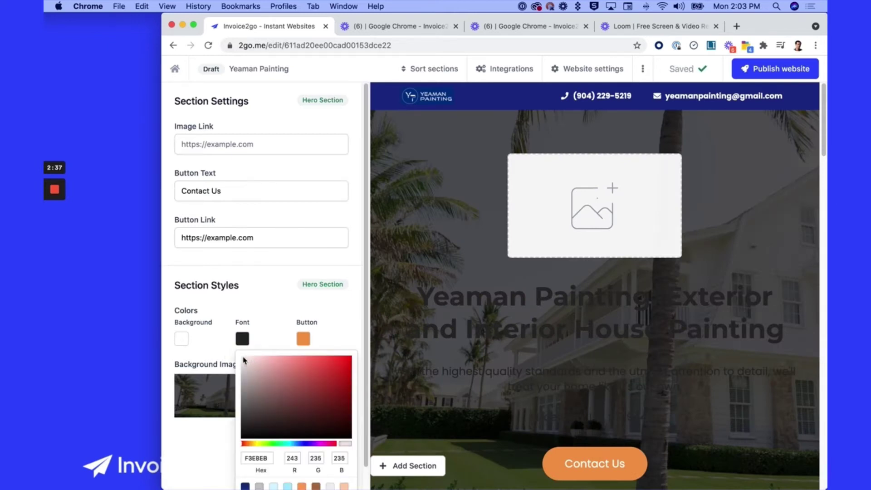
drag(243, 360, 235, 355)
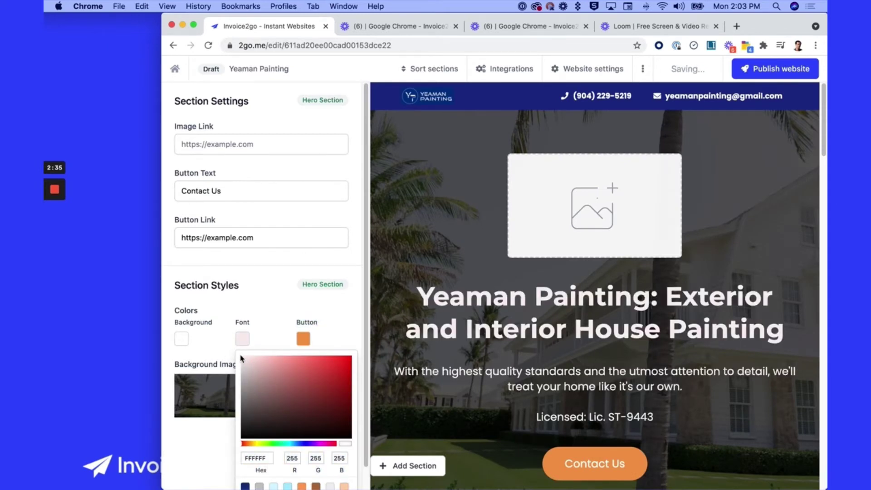
click(262, 301)
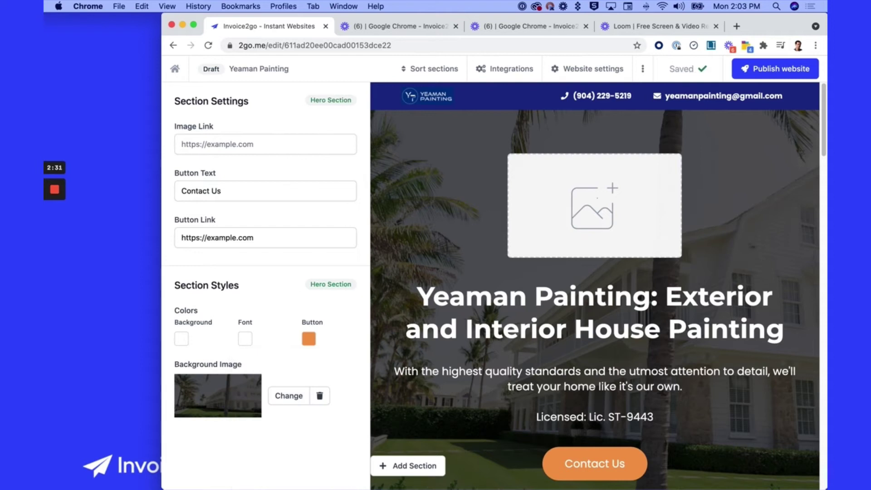
scroll(438, 312, down, 2)
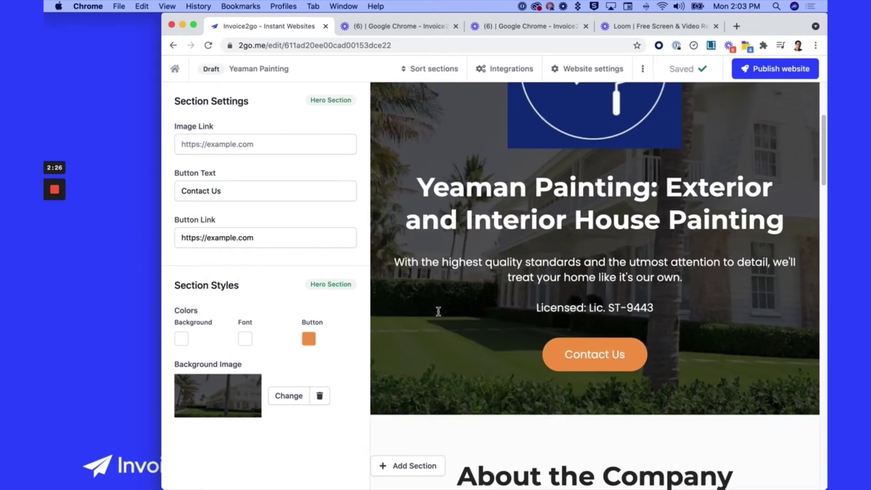
scroll(438, 312, down, 4)
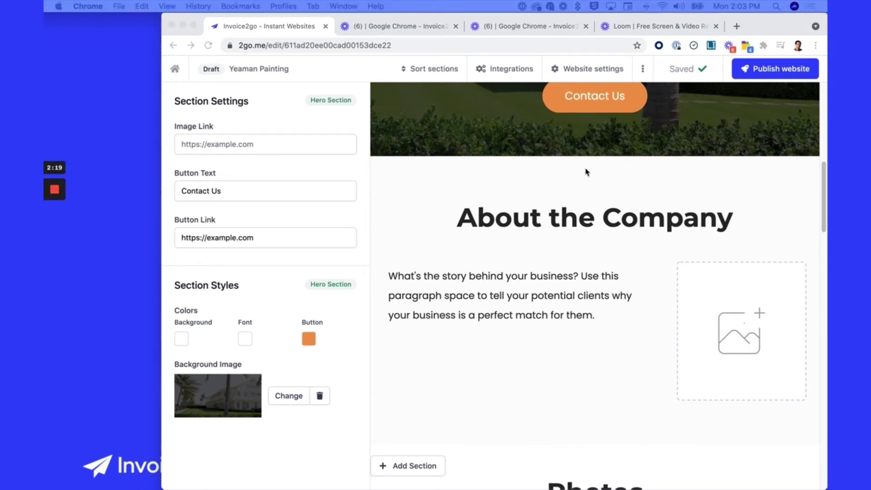
Paste the company description, retitle the heading 'About Yeaman Painting' and add the house photo
click(610, 276)
key(super+v)
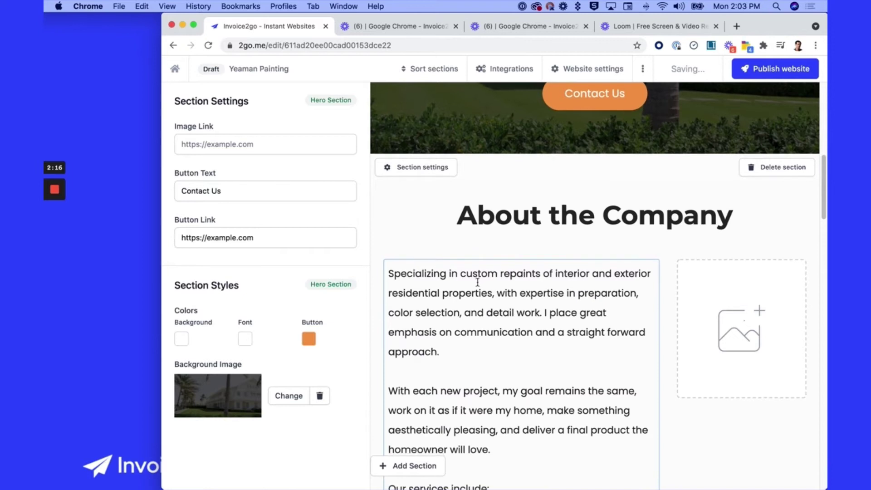
drag(548, 215, 734, 217)
text(Yea)
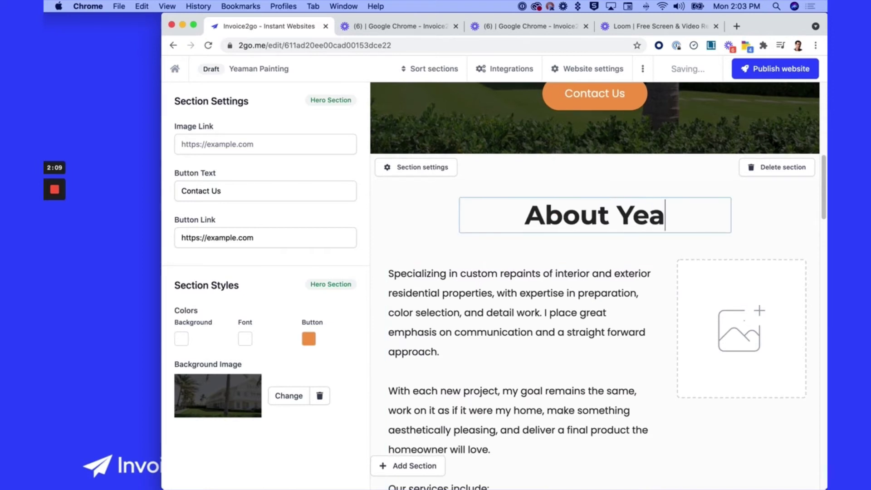
text(man Painting)
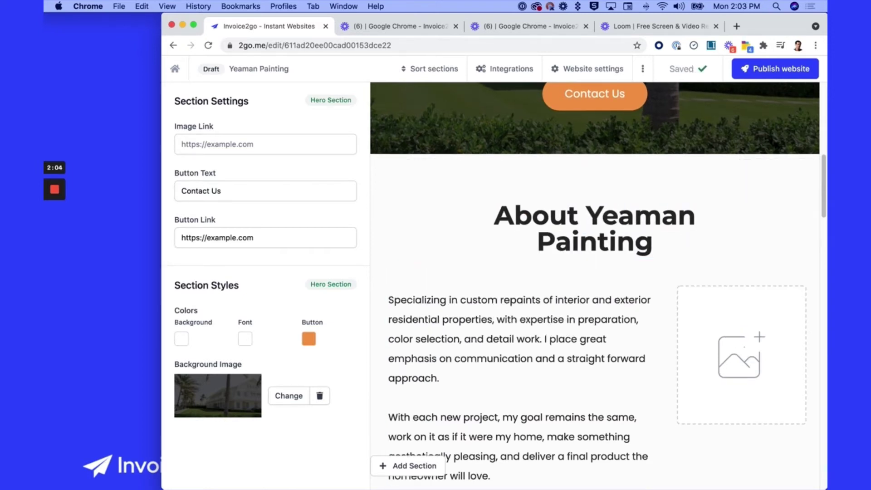
drag(358, 347, 721, 348)
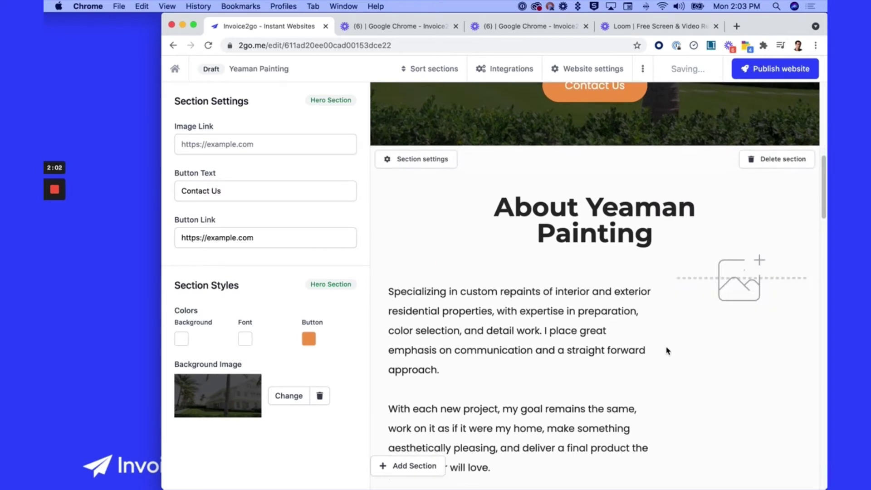
scroll(666, 350, down, 3)
scroll(666, 351, down, 3)
scroll(666, 350, down, 5)
scroll(665, 351, down, 1)
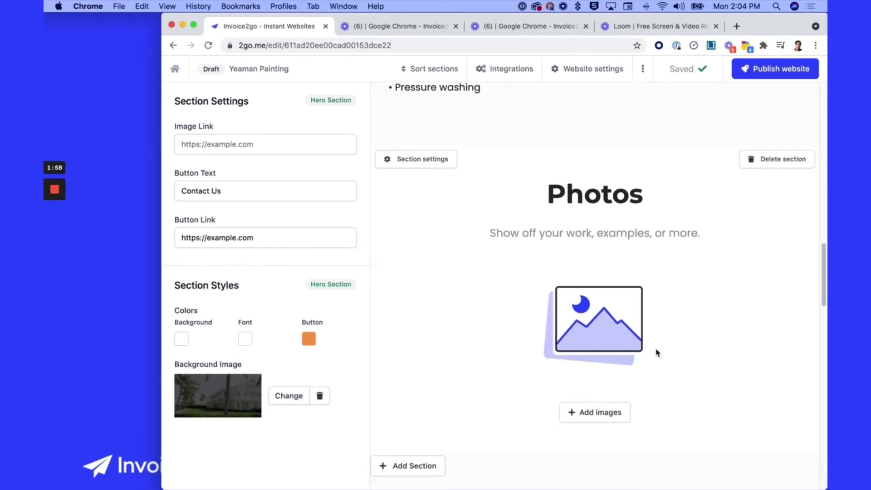
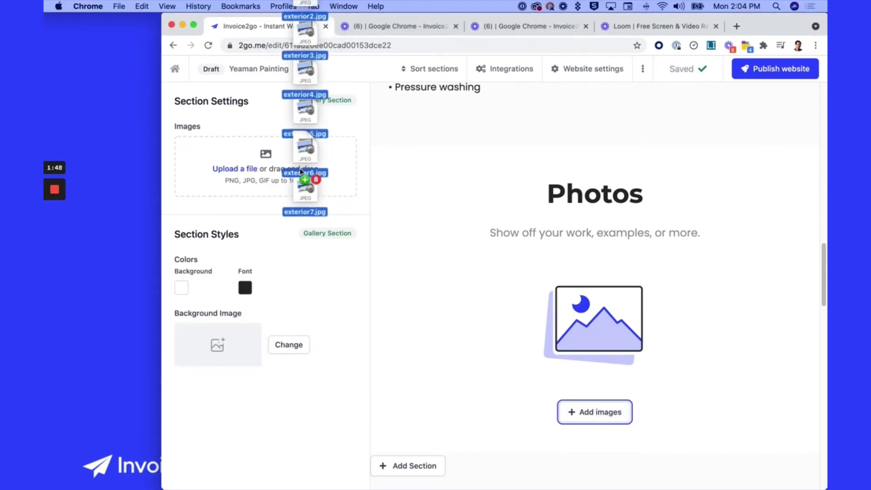
Upload the exterior photos, set a light grey gallery background, and move the third photo into second place
drag(302, 179, 302, 174)
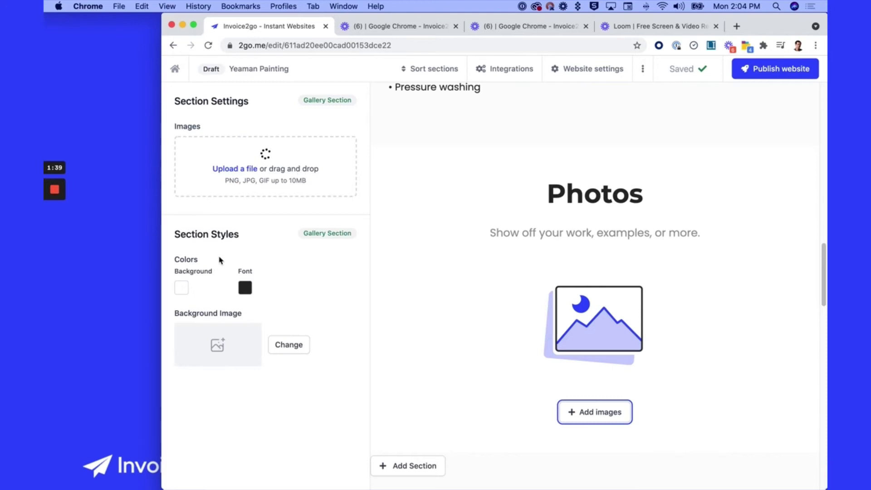
click(181, 290)
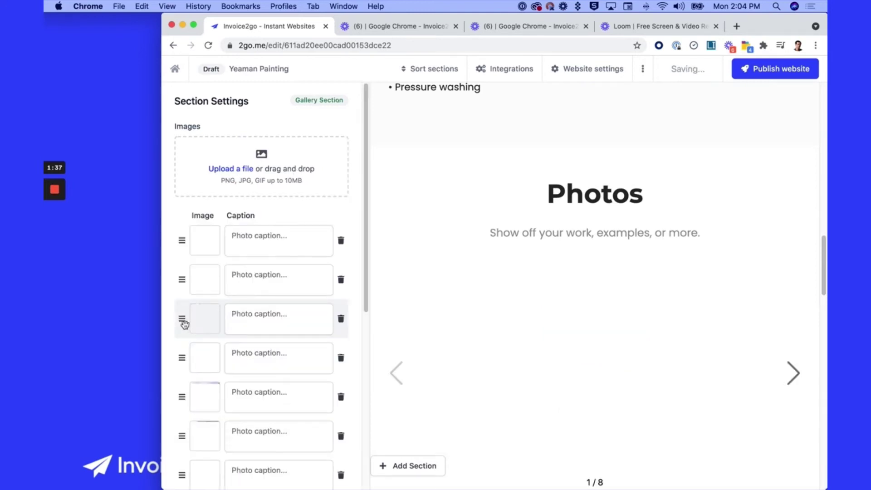
scroll(201, 260, down, 5)
click(181, 318)
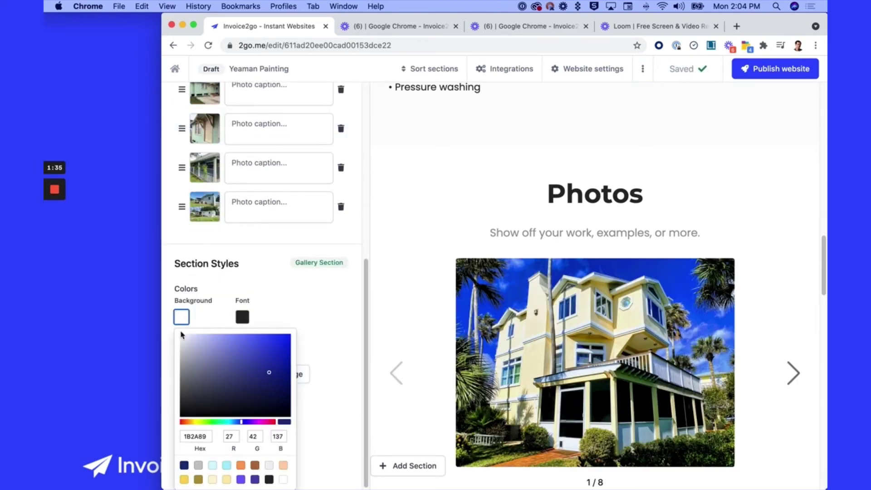
click(198, 466)
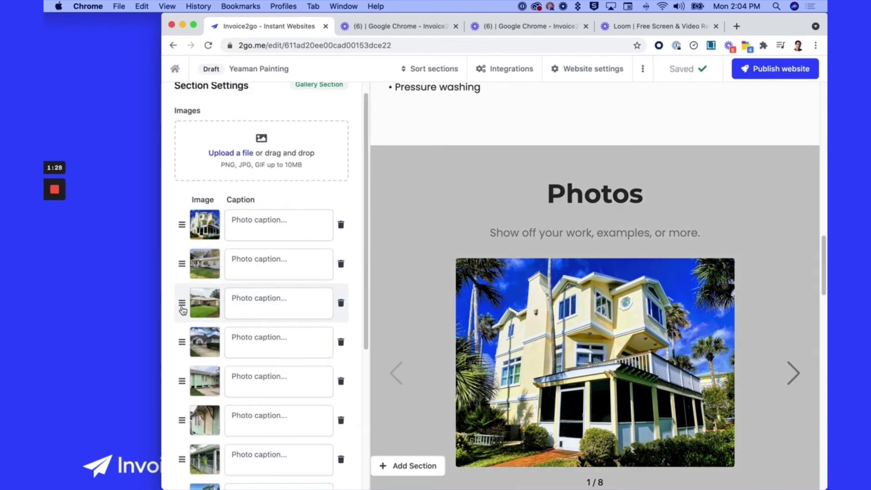
drag(183, 308, 184, 268)
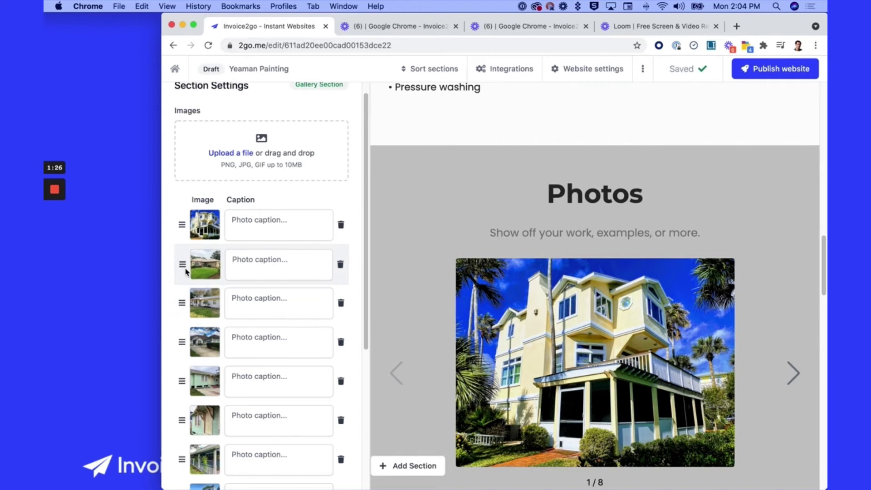
mouse_move(559, 198)
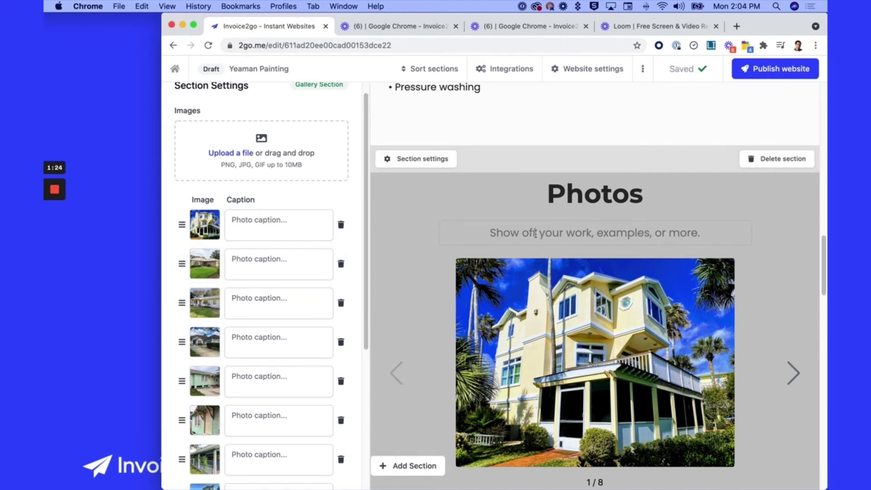
Rewrite the Photos heading as 'Exterior Painting Samples', removing the mistyped letters
double_click(558, 192)
text(Ex)
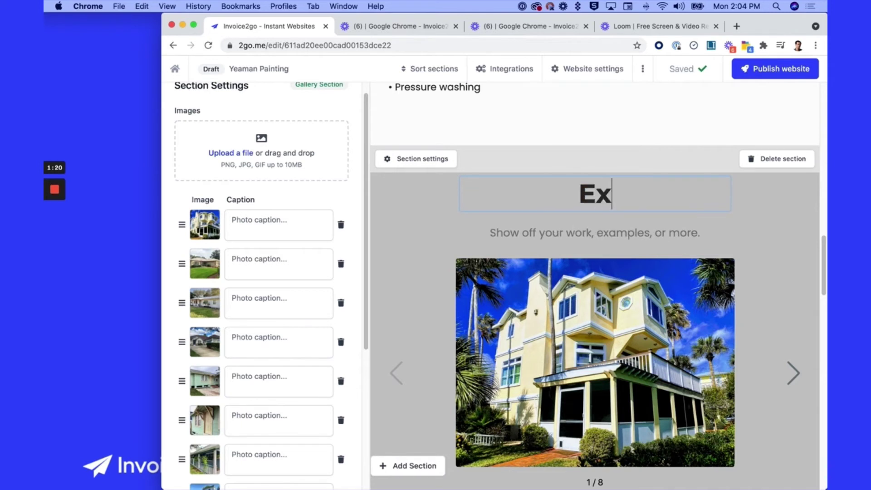
text(terior Painting Po)
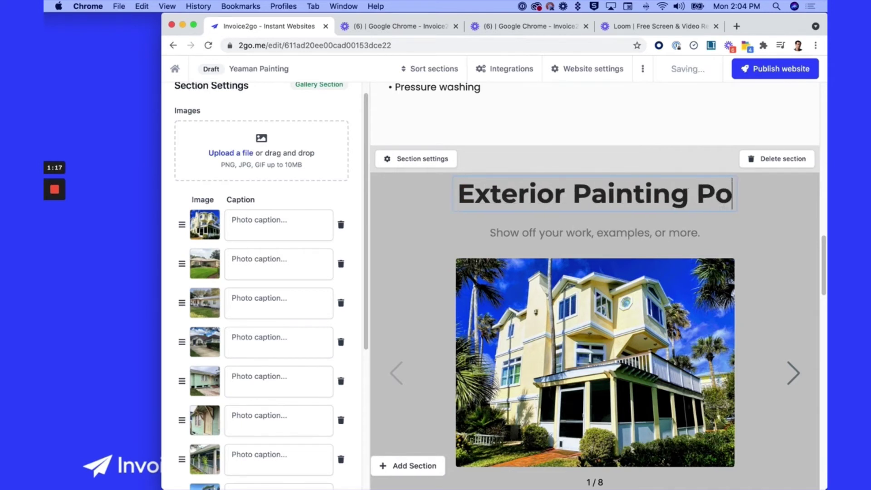
key(BackSpace)
key(BackSpace)
text(Samples)
scroll(585, 156, down, 2)
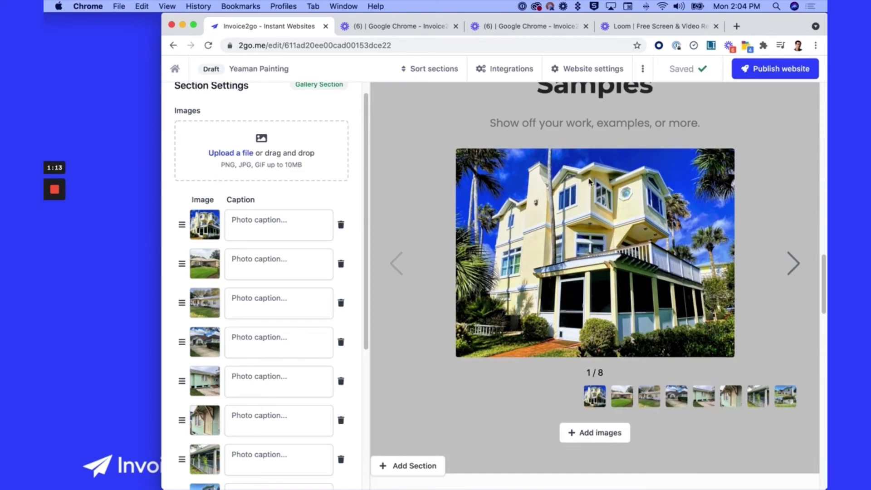
scroll(587, 170, down, 3)
scroll(586, 181, down, 1)
scroll(587, 185, down, 1)
scroll(588, 185, down, 2)
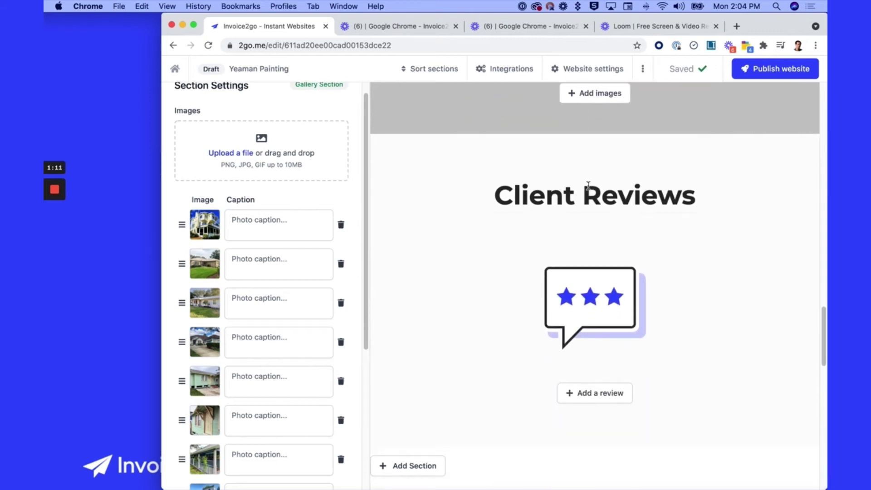
Set the Client Reviews background to light grey and start adding a custom review
click(436, 148)
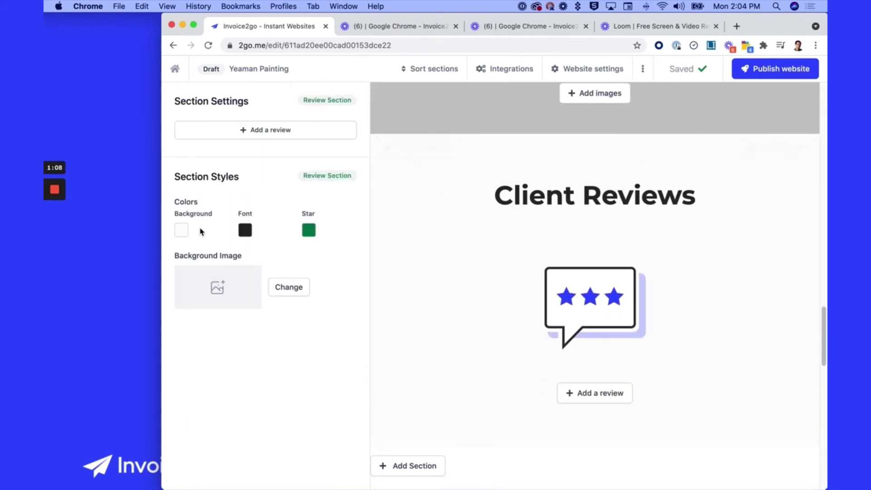
click(181, 230)
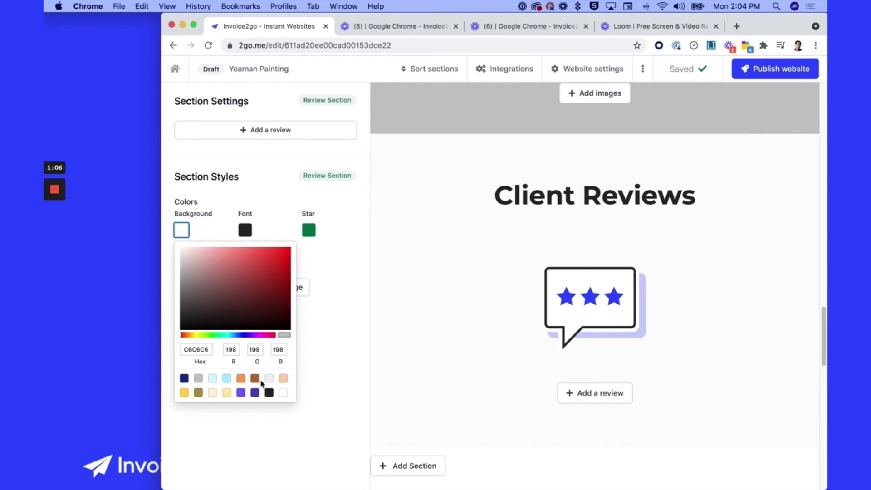
click(269, 380)
click(409, 315)
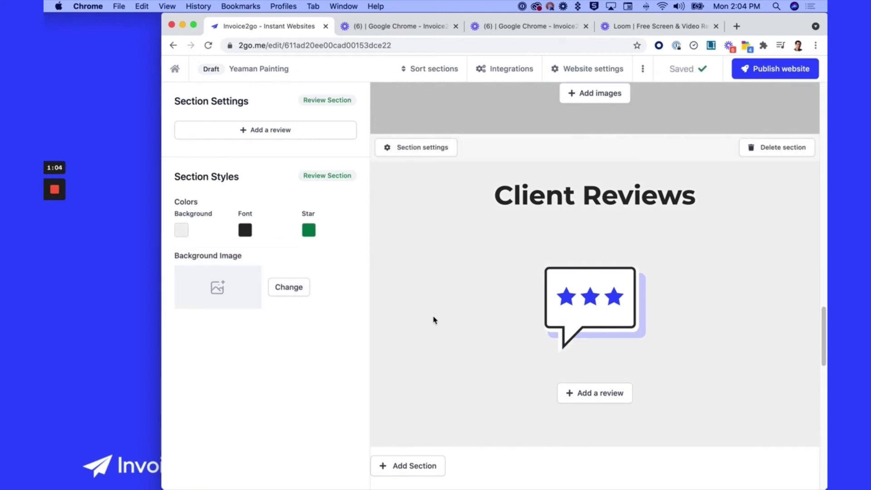
scroll(431, 319, down, 1)
click(603, 379)
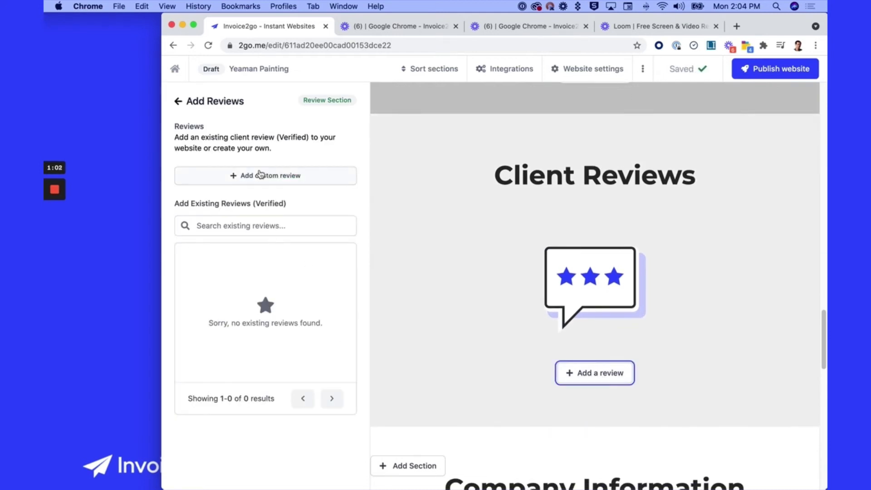
click(260, 176)
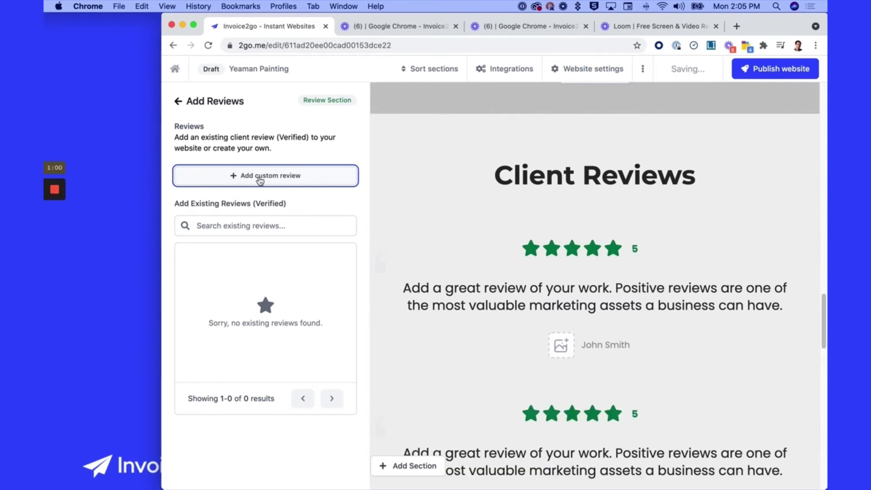
scroll(620, 218, down, 2)
click(632, 172)
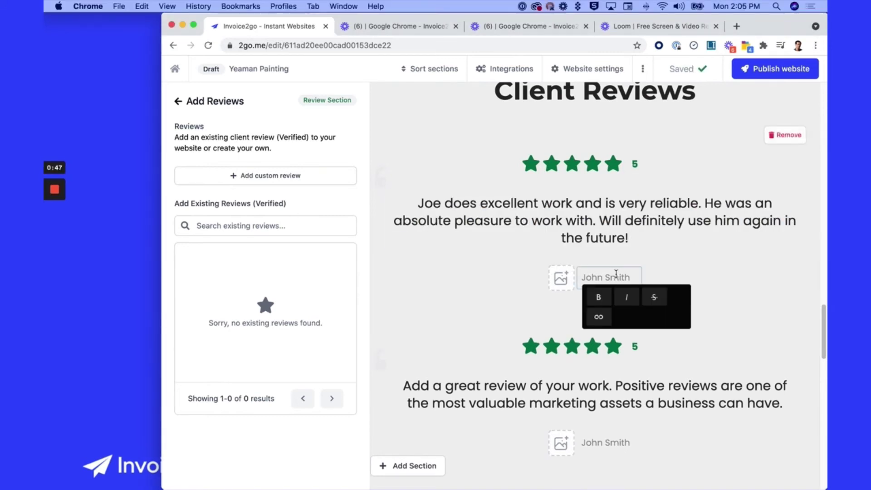
key(super+v)
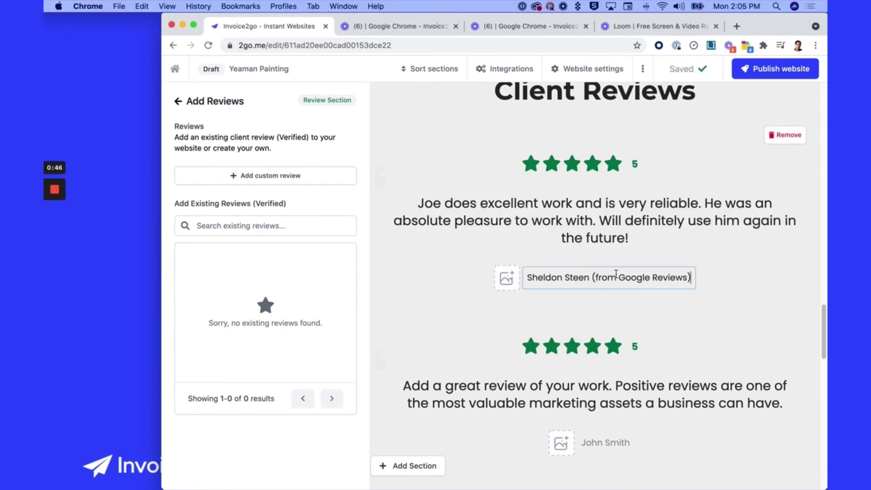
drag(586, 277, 517, 282)
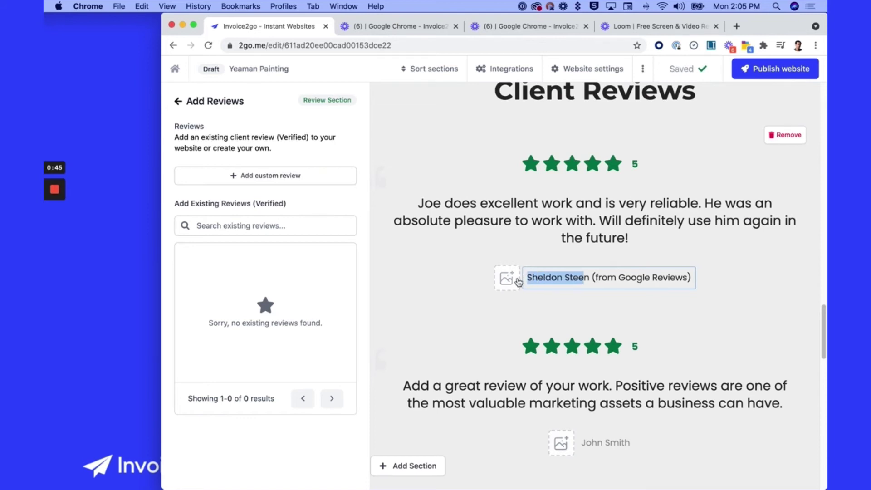
key(Right)
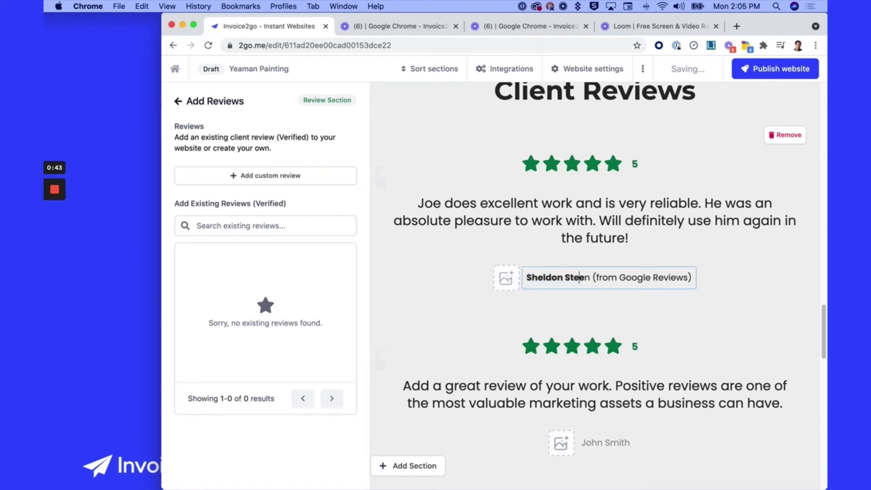
key(shift+Right)
key(super+b)
click(171, 307)
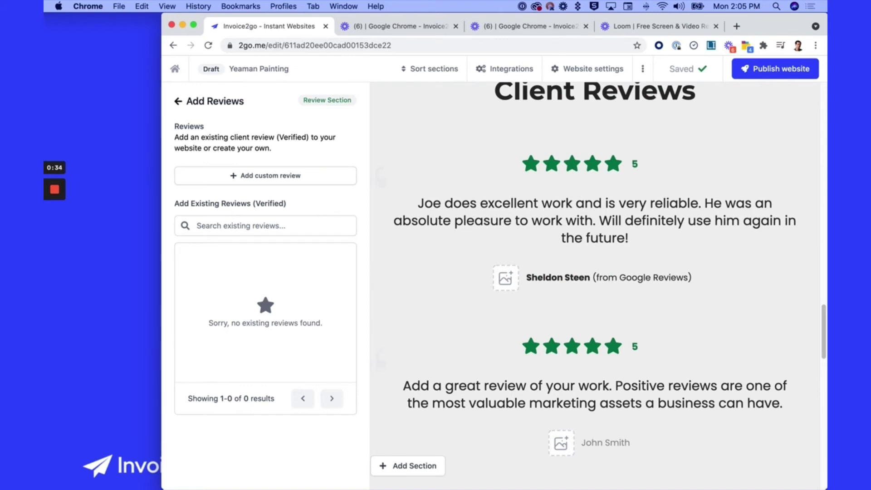
drag(67, 266, 506, 277)
scroll(507, 276, down, 2)
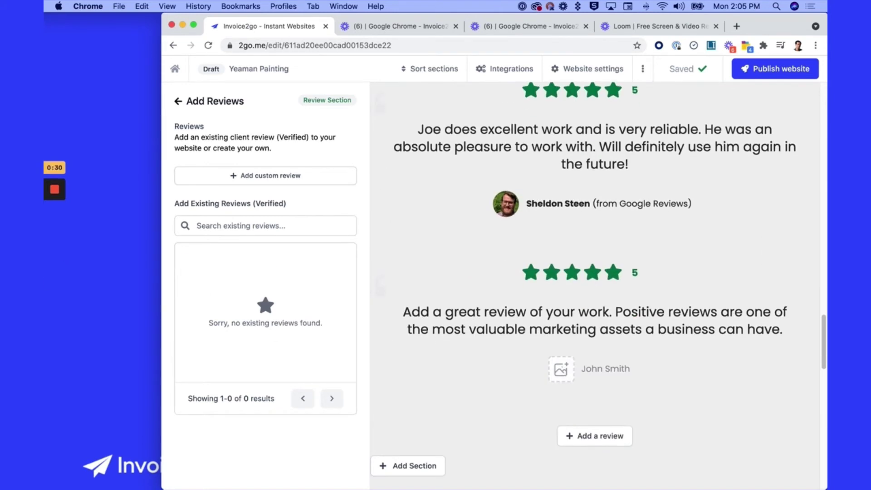
text(We've had Joe do a number of jobs for us and always been pleasant experience and gone smoothly.. we will definitely be using him again..)
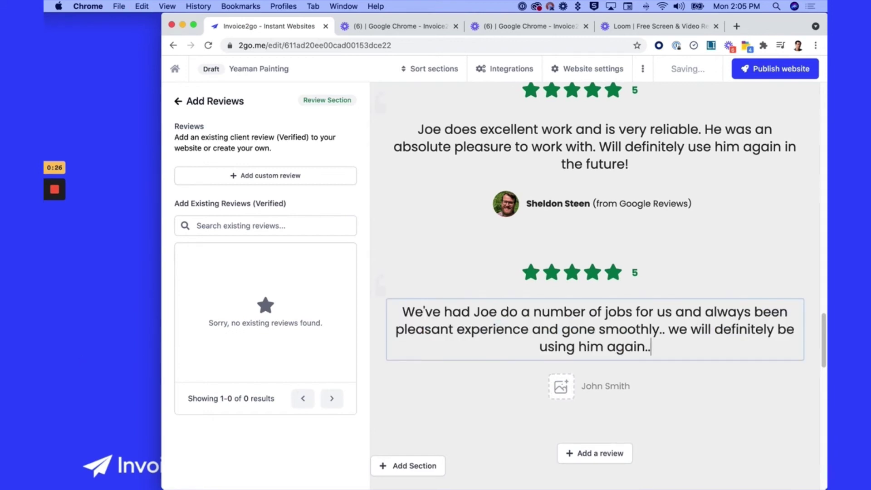
drag(67, 265, 564, 386)
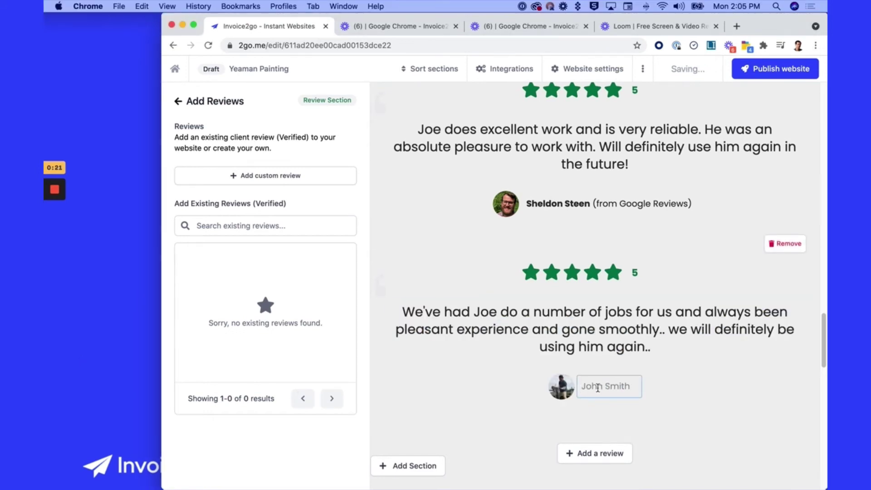
click(597, 388)
key(super+a)
text(C)
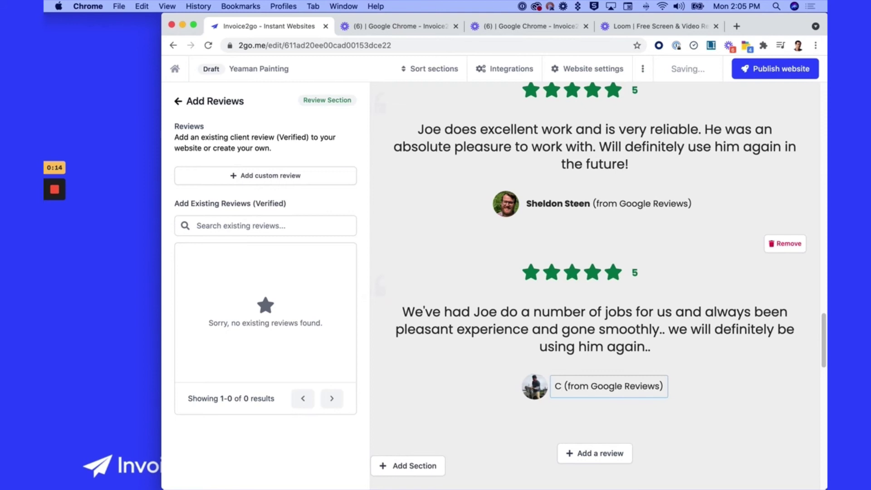
text(harles Yancey)
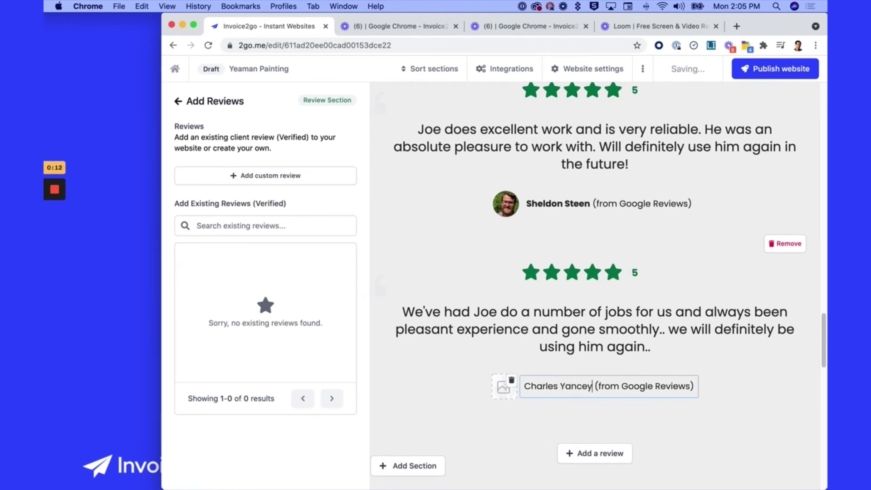
click(468, 430)
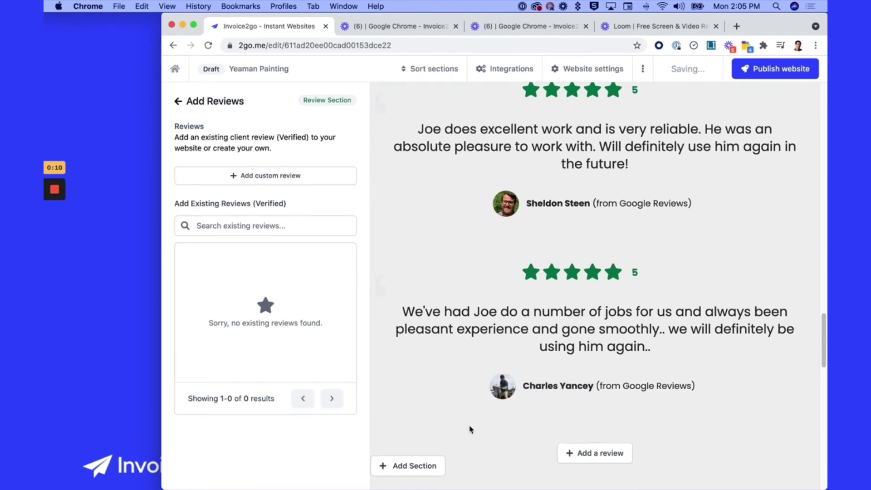
scroll(469, 429, down, 2)
scroll(469, 429, down, 4)
scroll(469, 429, down, 4)
scroll(469, 429, down, 4)
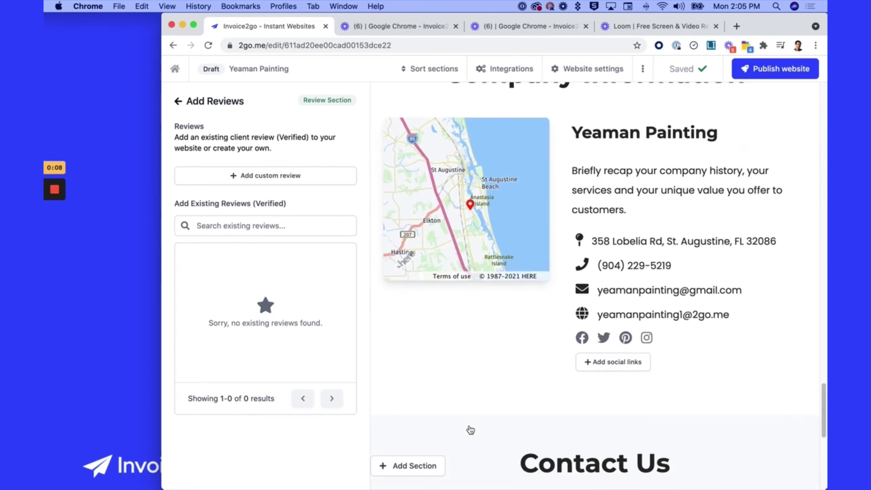
scroll(469, 429, up, 6)
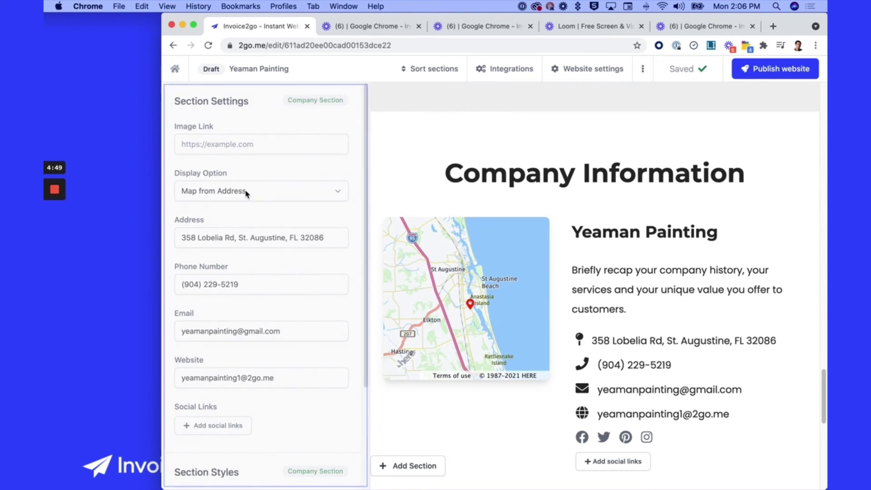
Show a custom before-and-after house photo in the Company Information section instead of the map
click(338, 193)
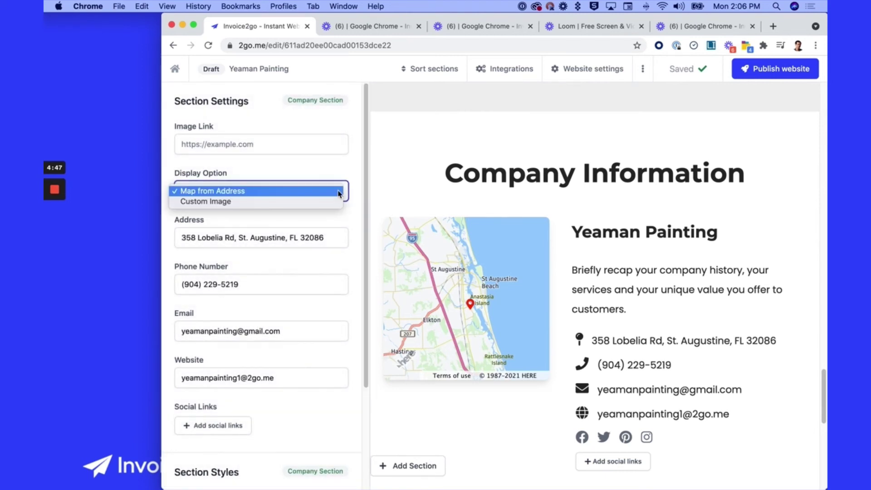
click(317, 202)
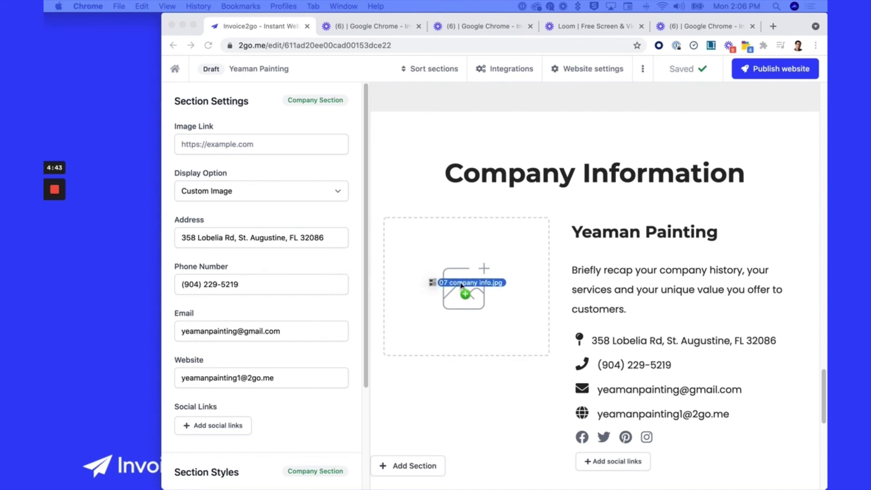
drag(368, 282, 461, 286)
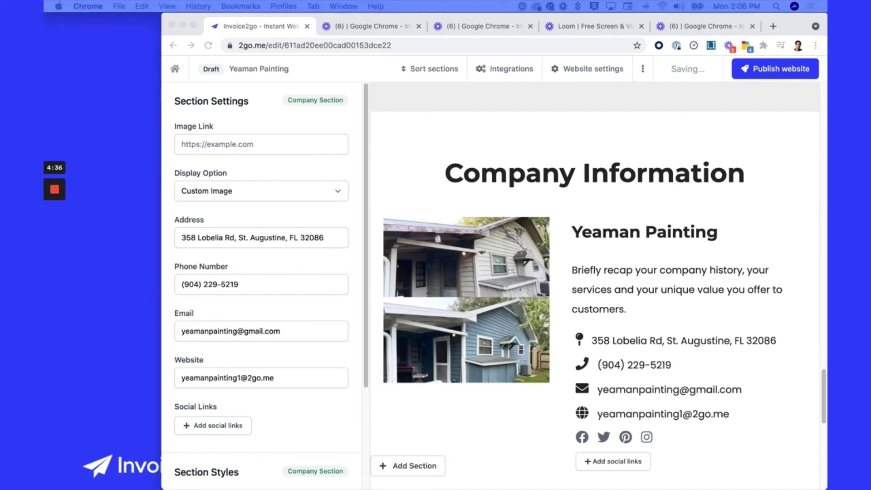
Replace the description with the St. Augustine service area and Monday–Saturday hours, deleting the leftover placeholder
click(640, 259)
drag(627, 309, 567, 268)
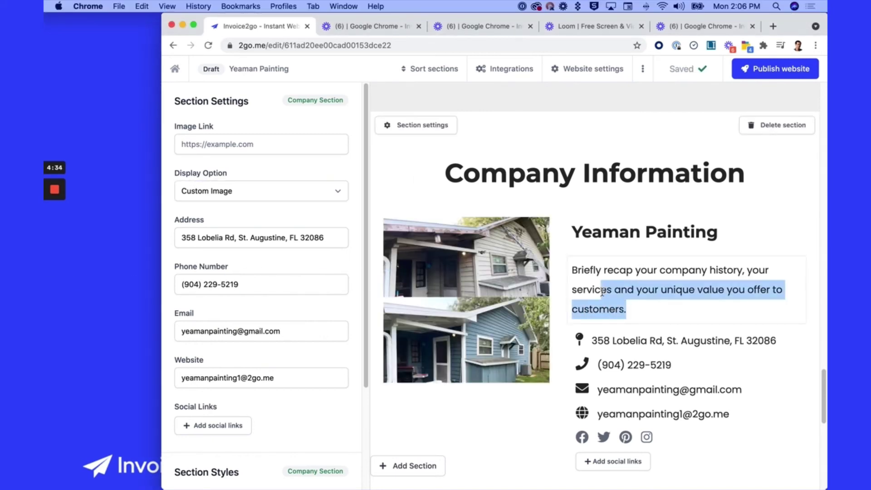
click(567, 268)
text(Serving St. Augustine, FL and surrounding areas. Monday - Saturday: 8:00 AM–5:00 PMSunday: Closed)
drag(661, 309, 688, 347)
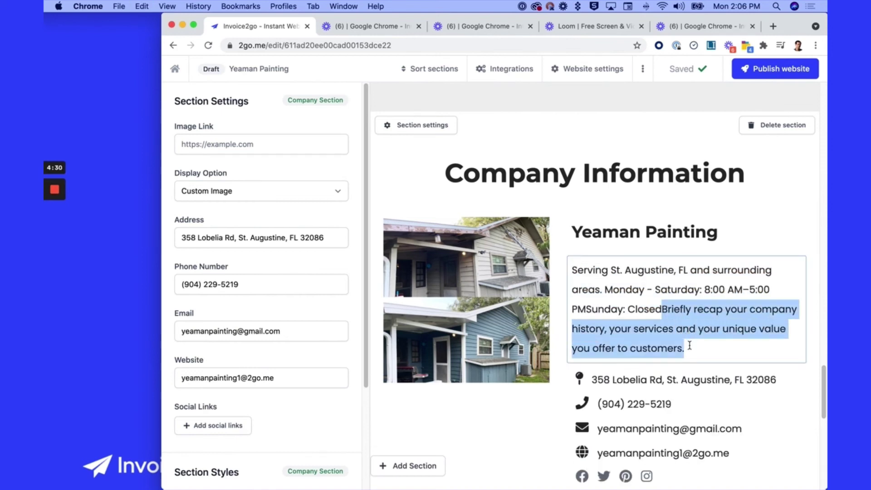
key(BackSpace)
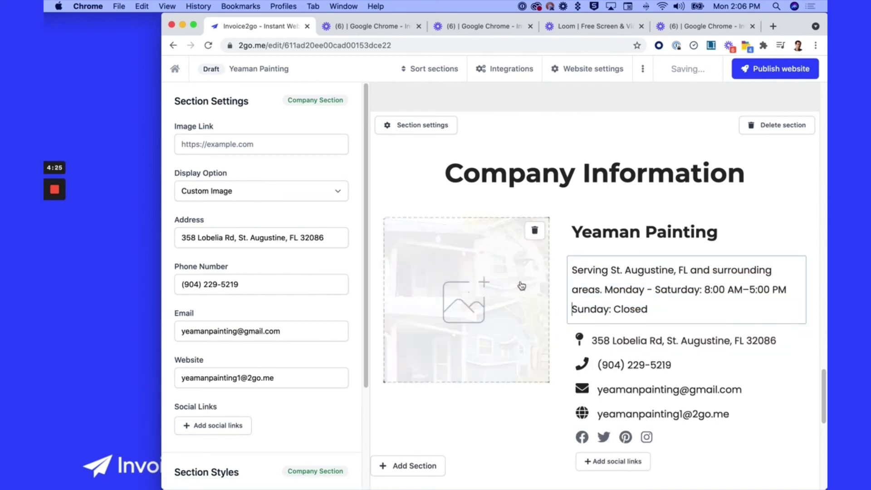
click(427, 134)
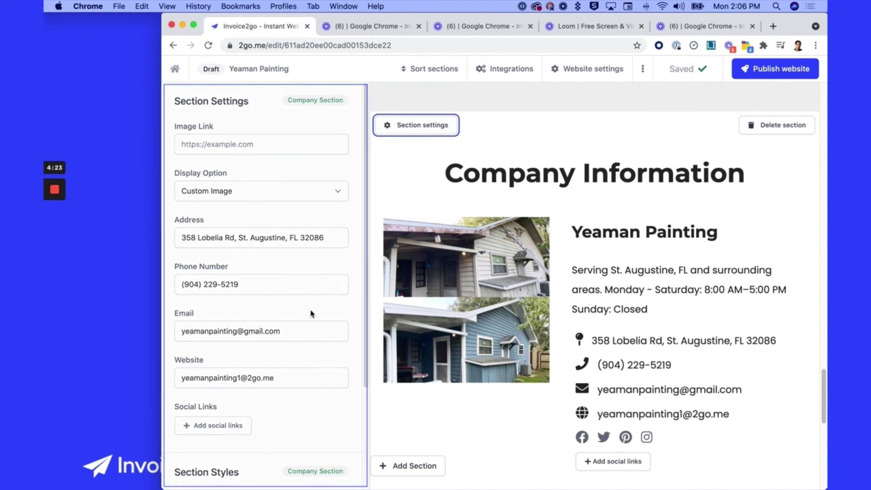
scroll(272, 409, down, 3)
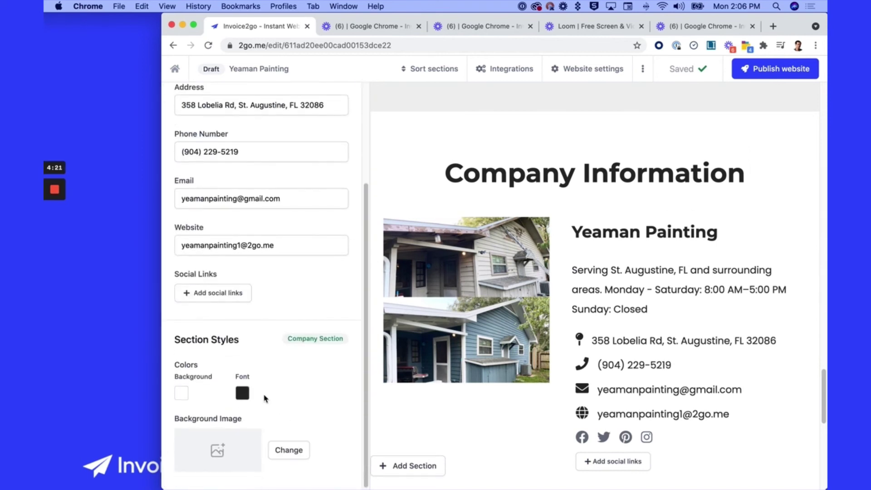
Give the Company Information section a navy background with white text
click(186, 399)
scroll(204, 401, down, 2)
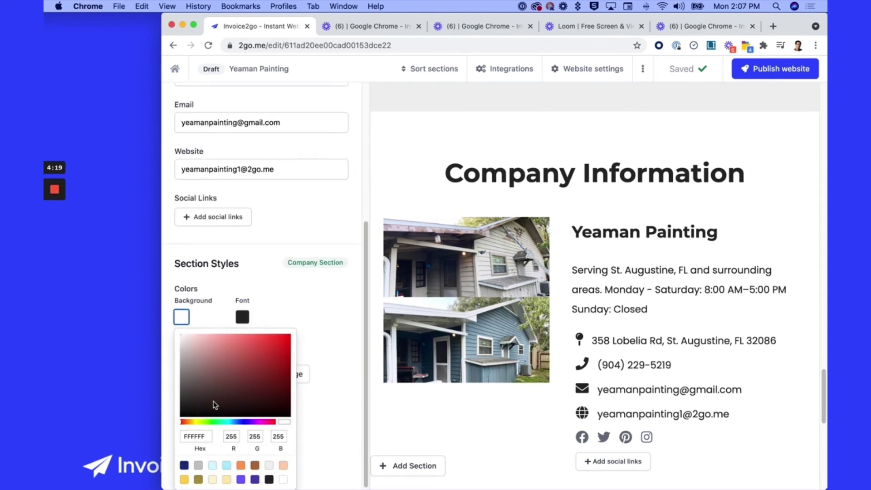
click(184, 465)
click(242, 317)
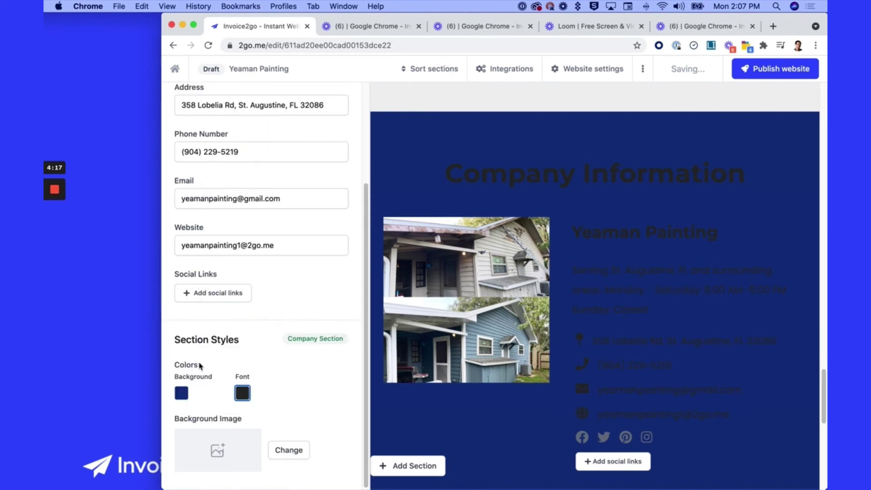
click(243, 393)
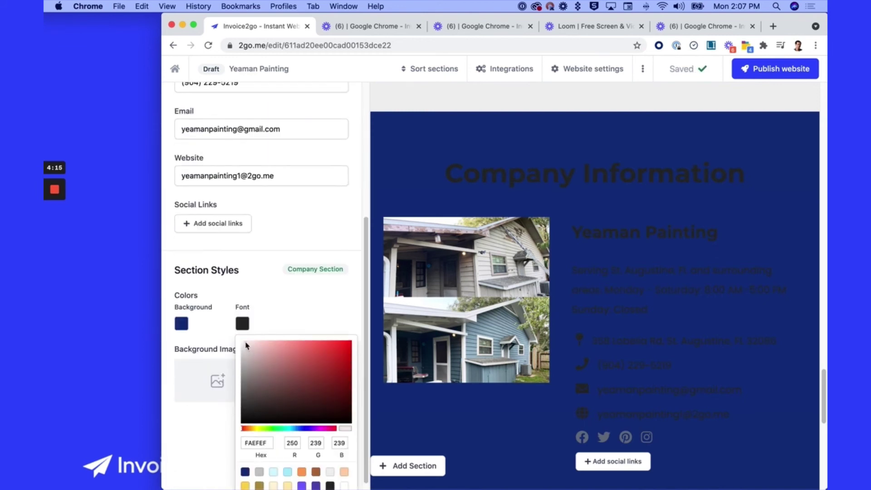
click(294, 299)
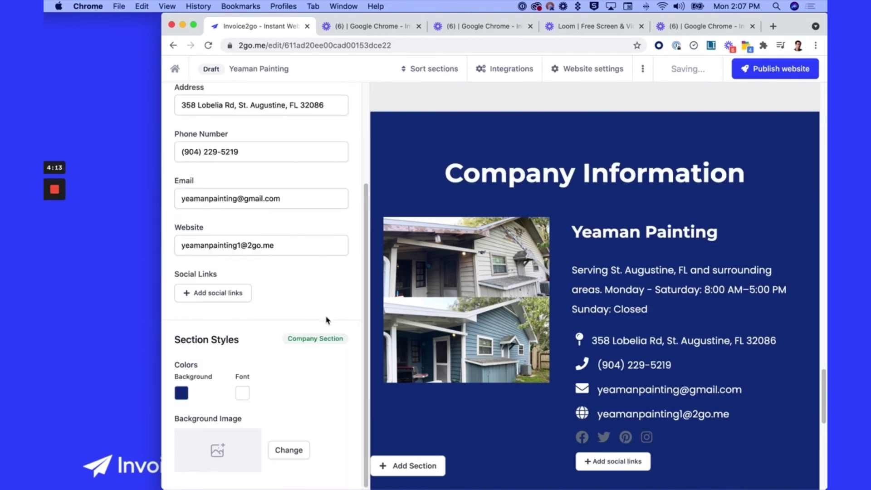
scroll(474, 360, down, 2)
scroll(474, 337, up, 2)
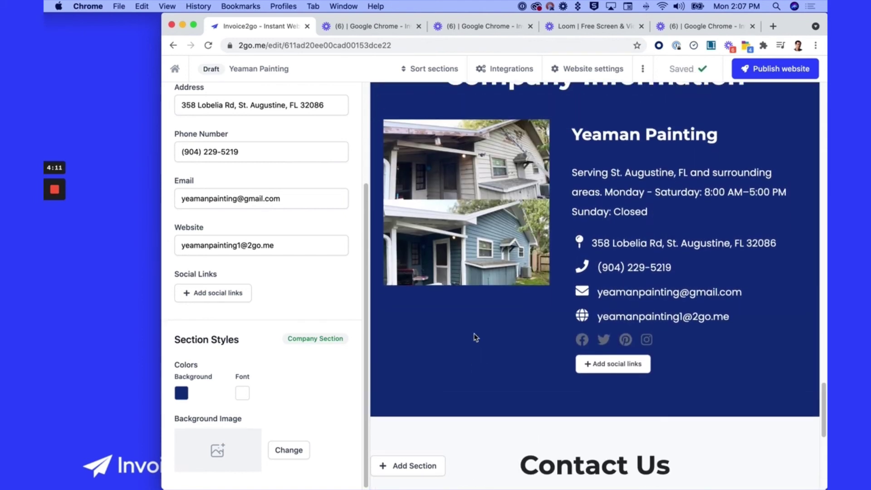
Add a Facebook social link entry to the section
click(212, 291)
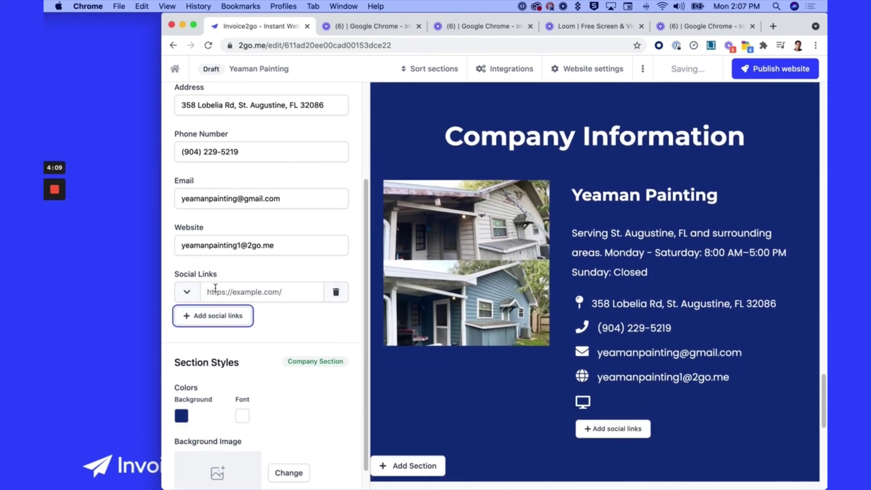
click(191, 333)
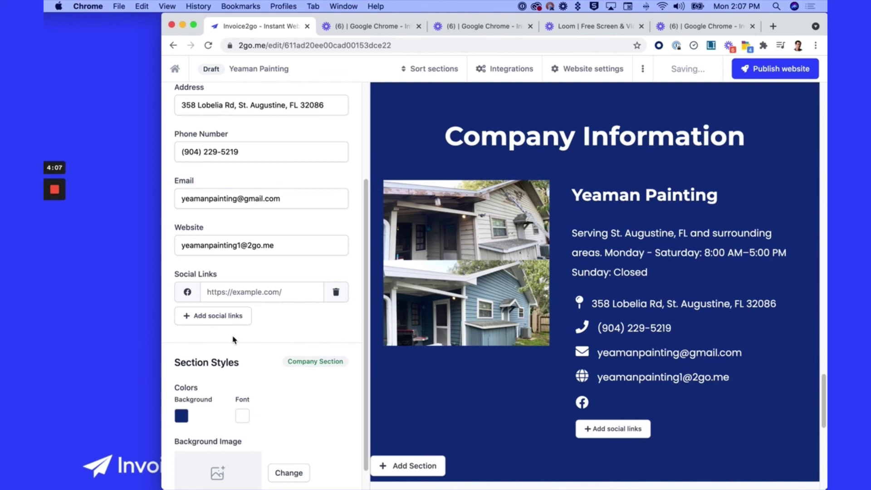
scroll(501, 401, down, 5)
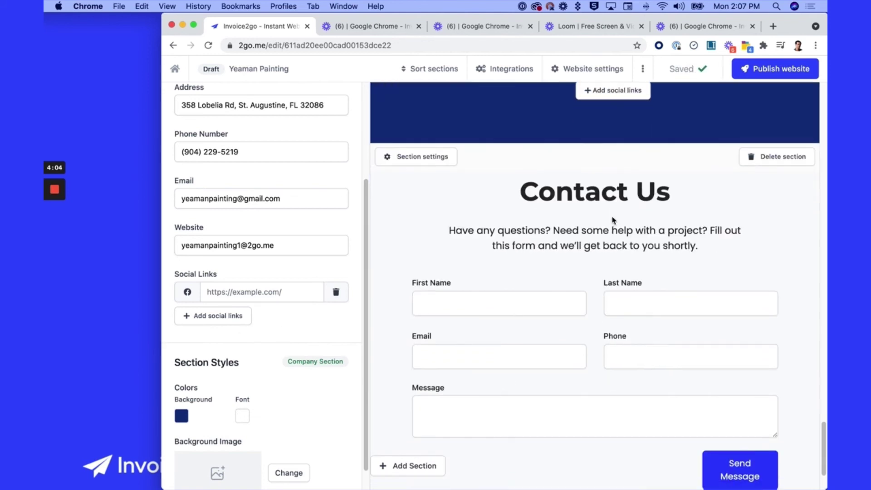
Retitle the contact heading 'How can I help you?' and reword its intro around painting projects
triple_click(555, 187)
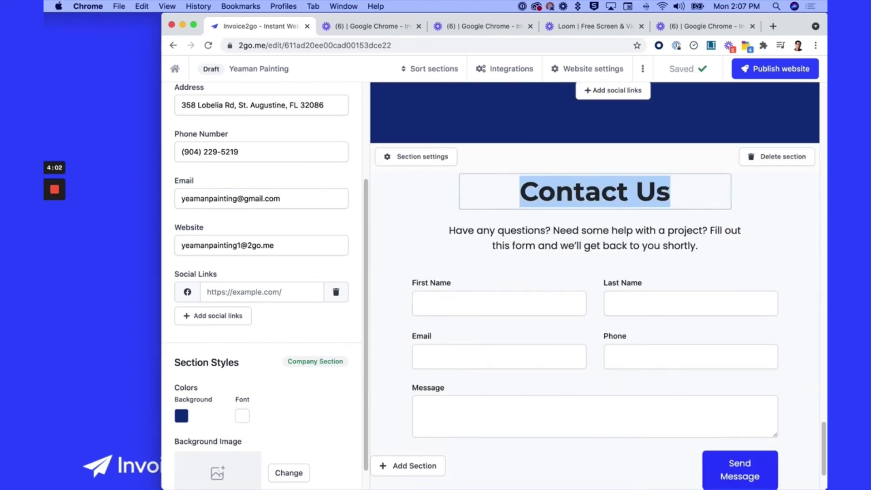
text(How can I help you?)
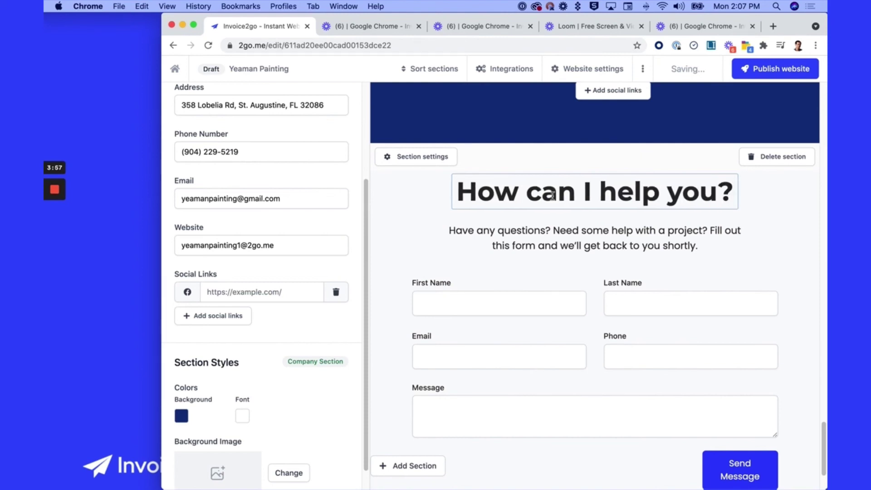
triple_click(558, 231)
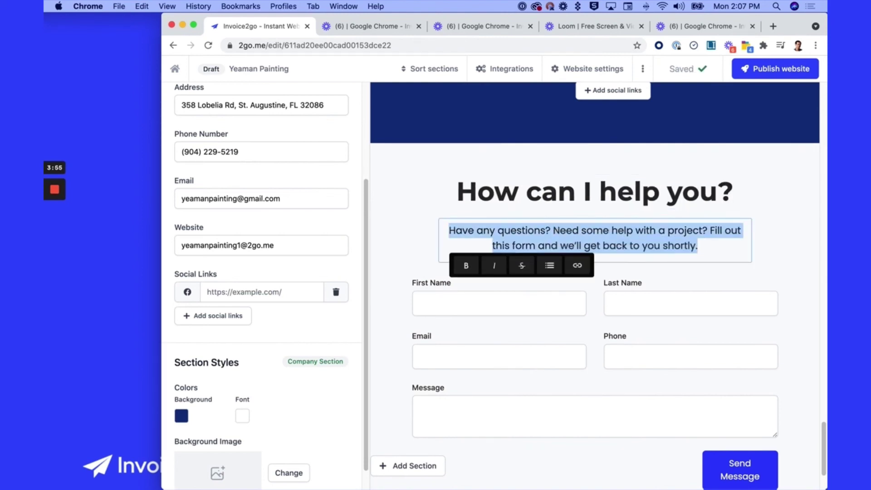
text(If you need some help with a painting project or have any questions, please fill out this form and we'll get back to you shortly.)
scroll(388, 248, down, 2)
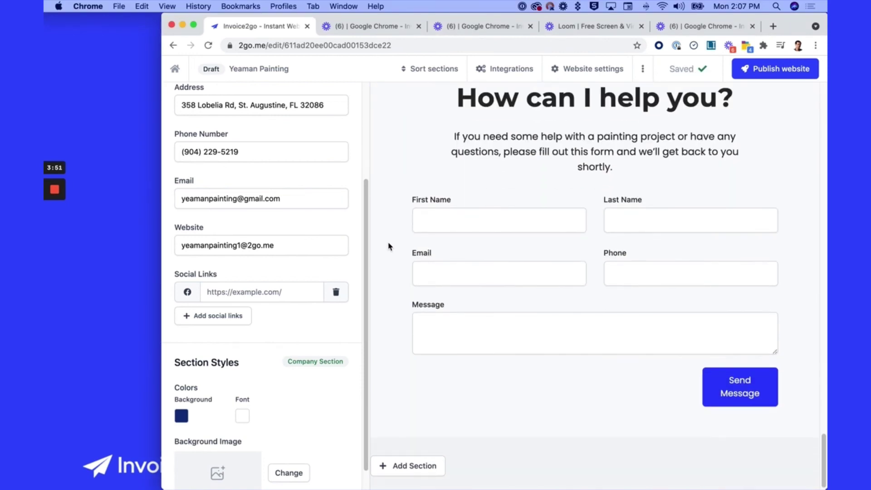
scroll(388, 248, up, 4)
scroll(388, 246, up, 5)
scroll(389, 246, up, 3)
scroll(389, 246, up, 3)
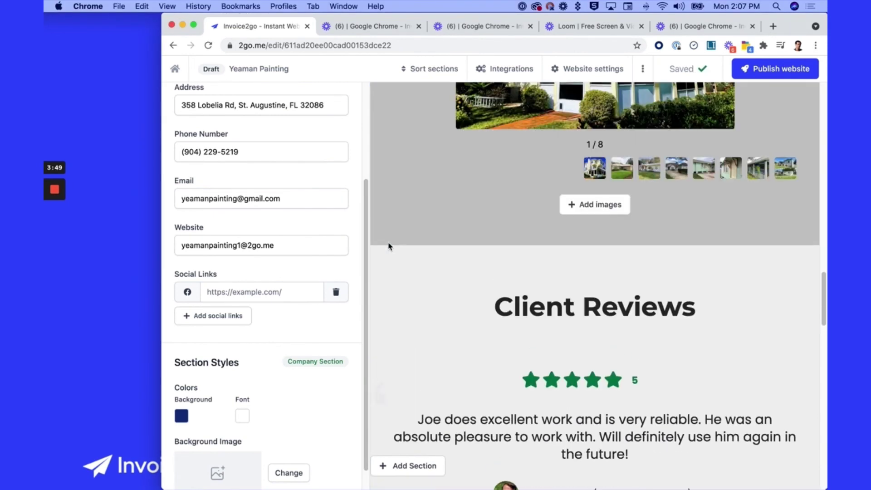
scroll(388, 247, up, 3)
scroll(388, 246, up, 4)
scroll(388, 246, up, 5)
scroll(394, 259, up, 2)
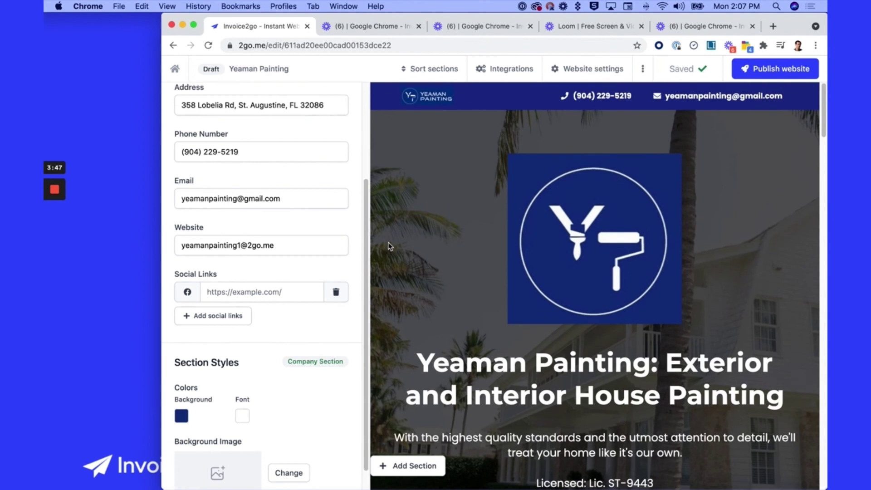
scroll(408, 213, down, 3)
scroll(408, 214, down, 1)
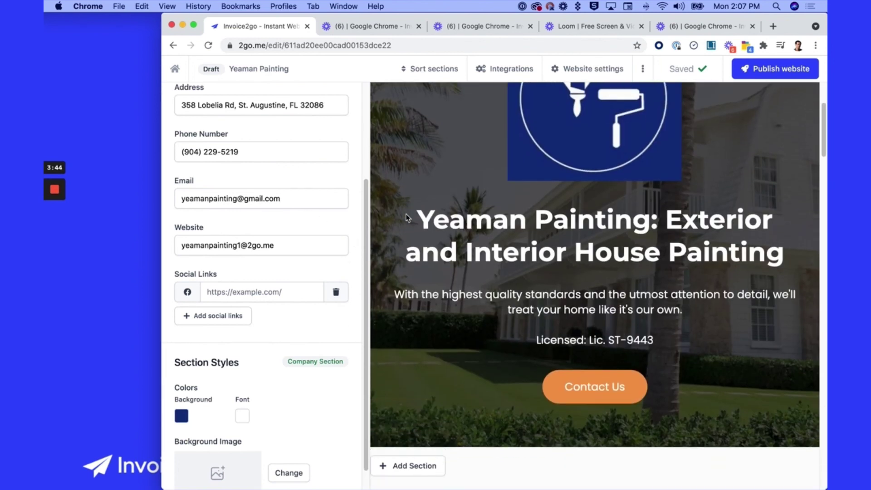
scroll(407, 218, down, 6)
scroll(408, 218, down, 2)
scroll(407, 217, down, 2)
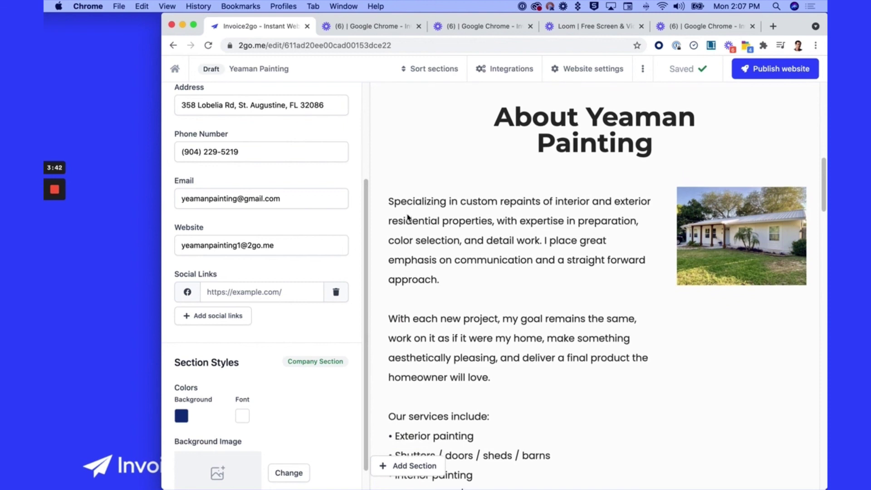
scroll(407, 218, down, 2)
scroll(408, 218, down, 5)
scroll(408, 218, down, 5)
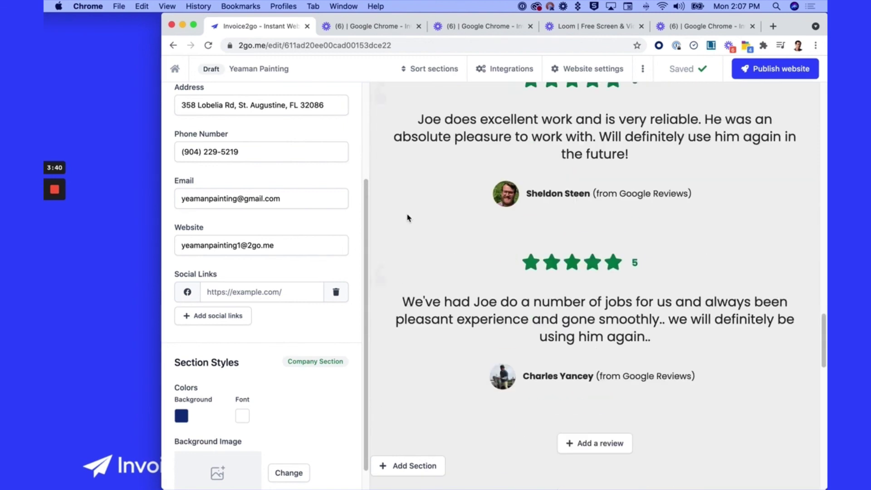
scroll(408, 218, down, 1)
scroll(407, 218, down, 5)
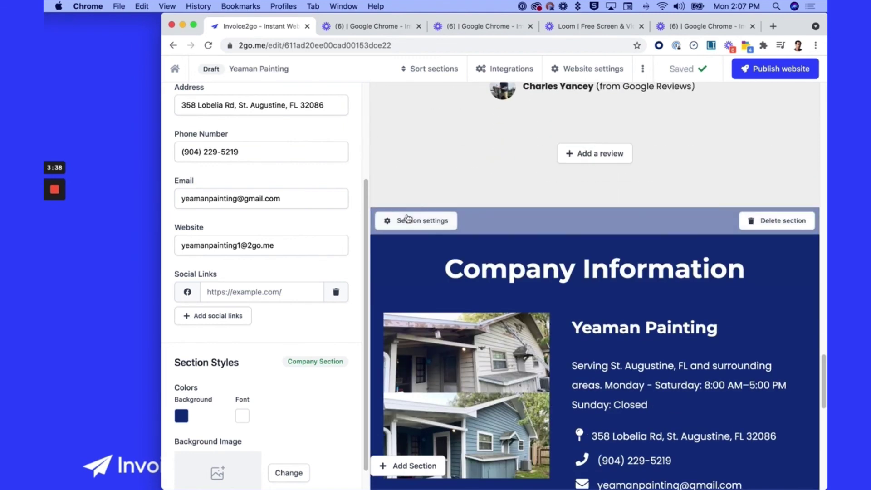
scroll(408, 218, down, 4)
scroll(508, 241, down, 3)
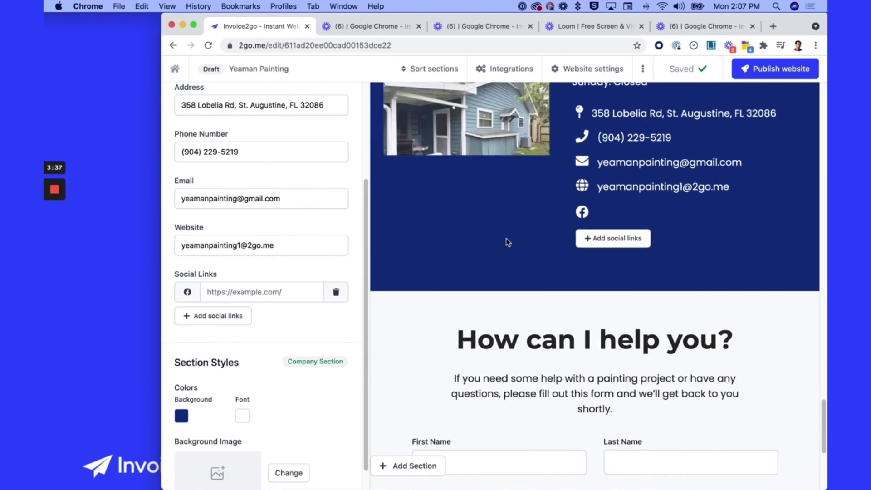
click(794, 69)
Publish the site under the yeamanpainting 2go.me address and view the live website
click(412, 271)
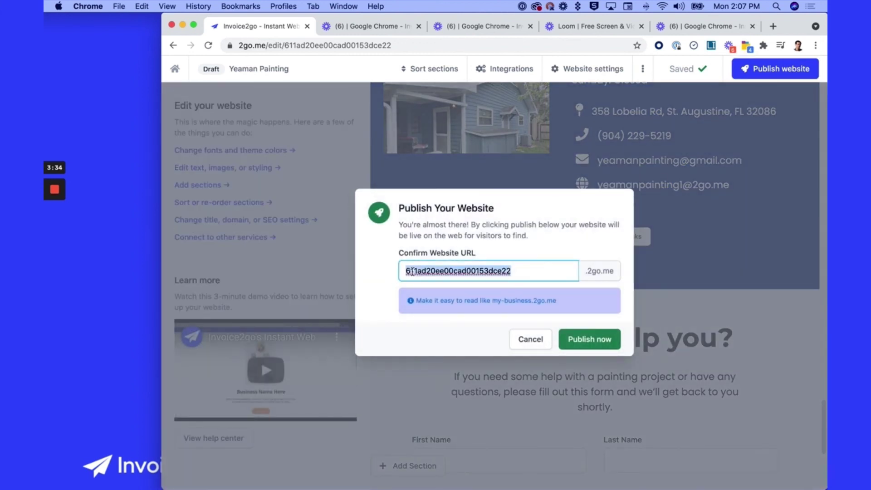
text(yeamanpainting1)
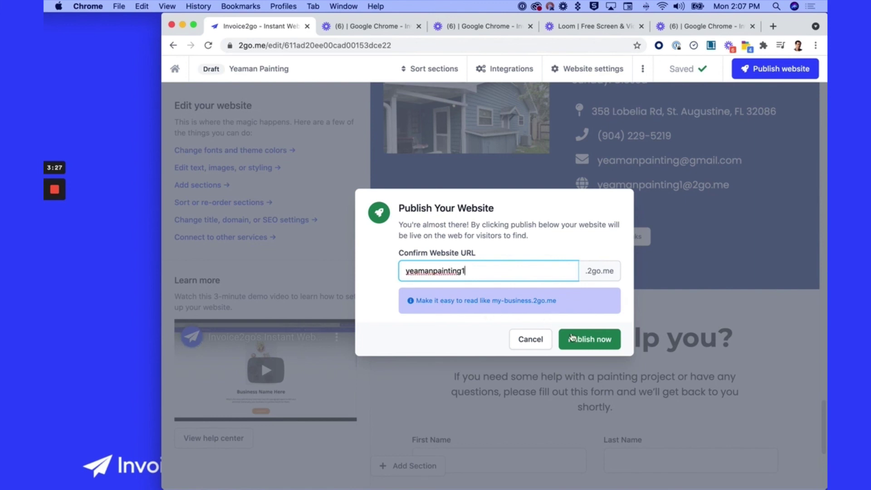
click(572, 338)
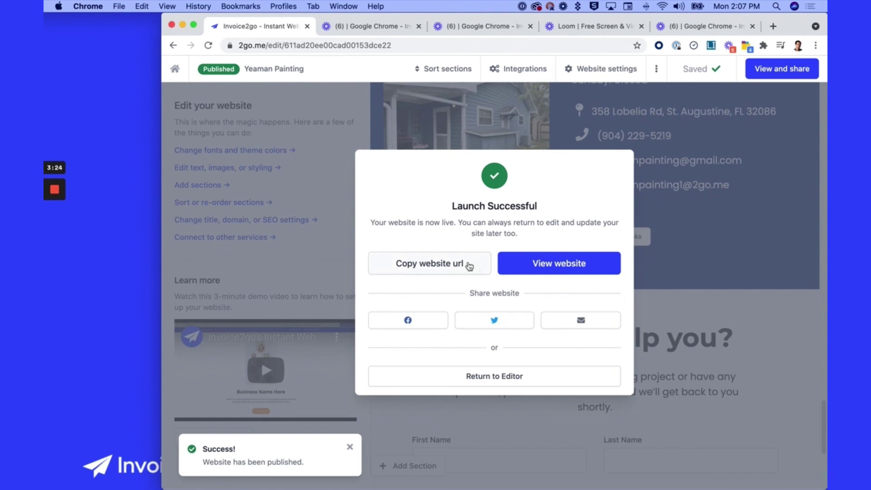
click(531, 269)
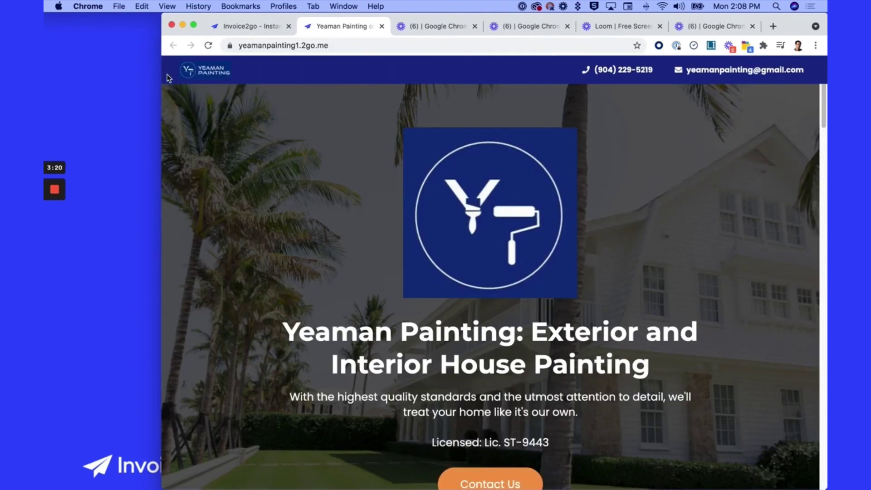
scroll(515, 237, down, 2)
scroll(581, 302, down, 3)
scroll(581, 301, down, 4)
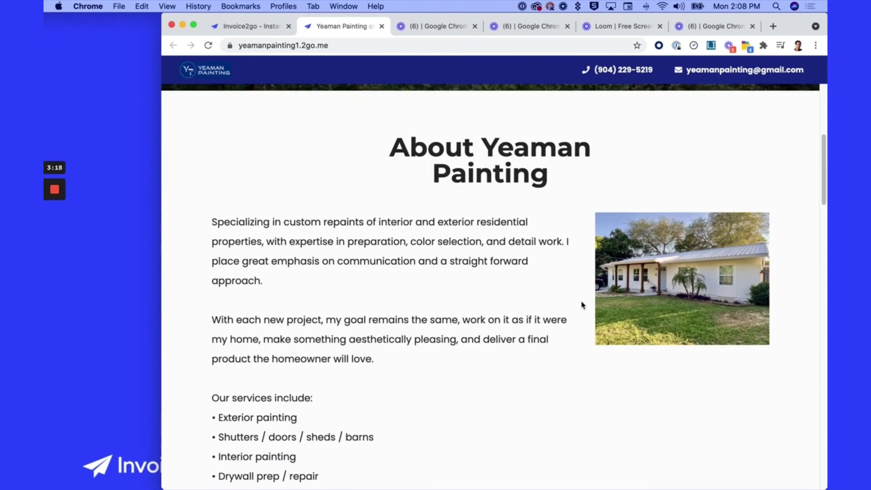
scroll(581, 306, down, 1)
scroll(582, 306, down, 1)
scroll(582, 306, down, 6)
scroll(632, 270, down, 3)
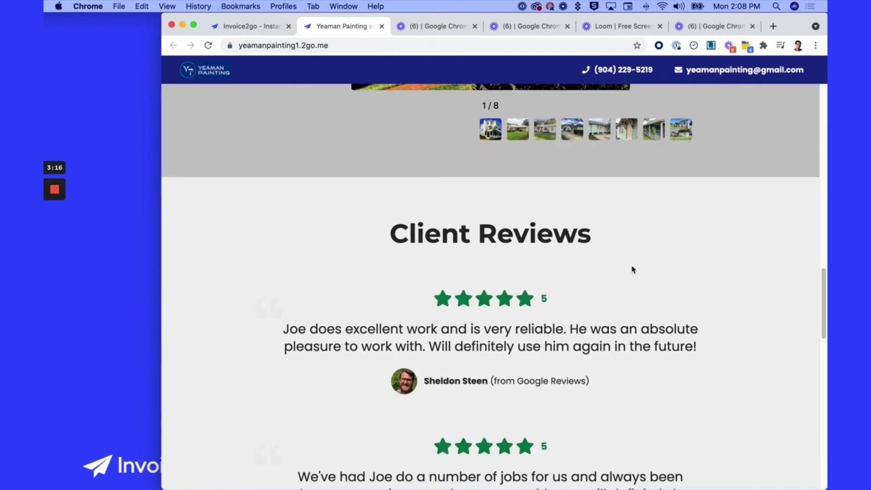
Narrow the browser window to phone width to preview the mobile layout
drag(821, 235, 420, 236)
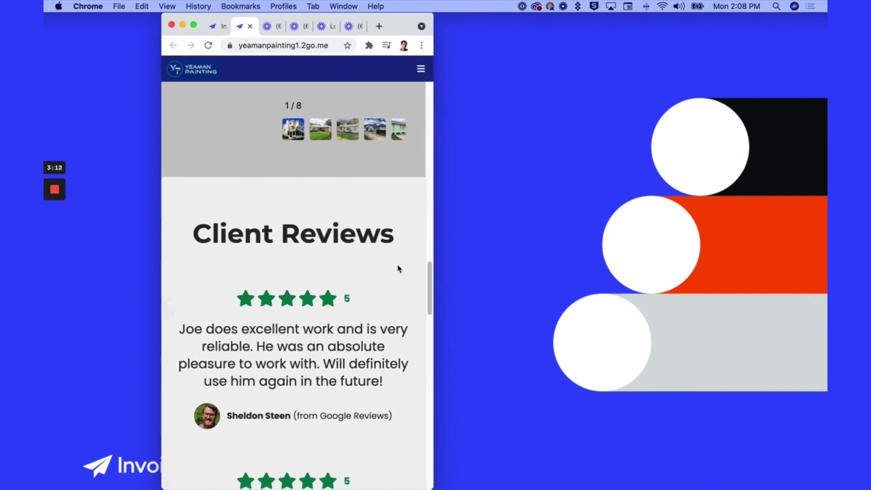
scroll(398, 268, down, 3)
scroll(399, 269, down, 3)
scroll(396, 269, down, 1)
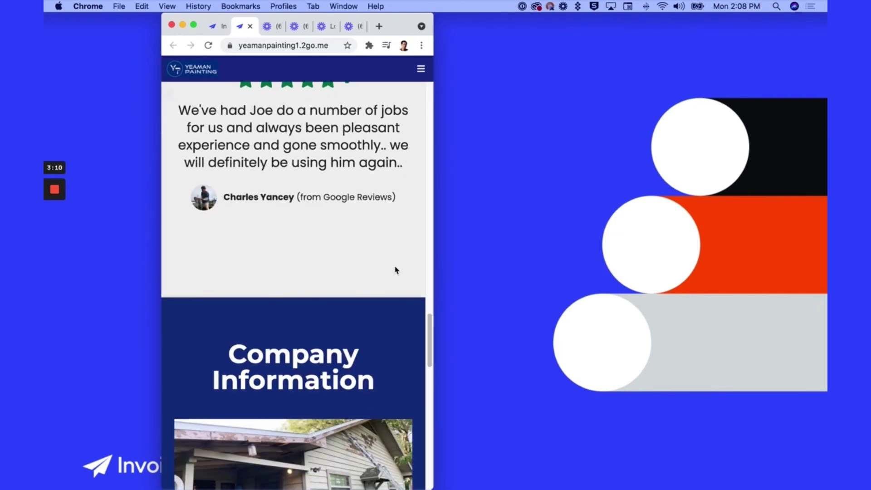
scroll(394, 271, up, 3)
scroll(394, 270, up, 1)
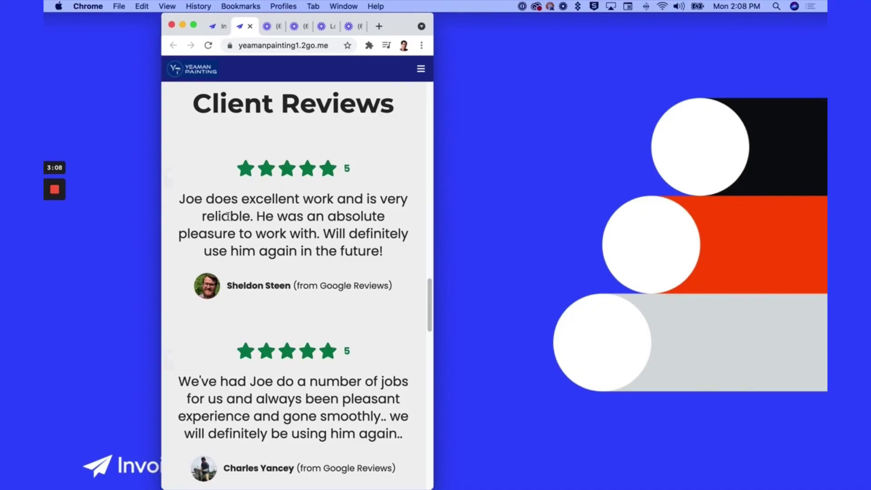